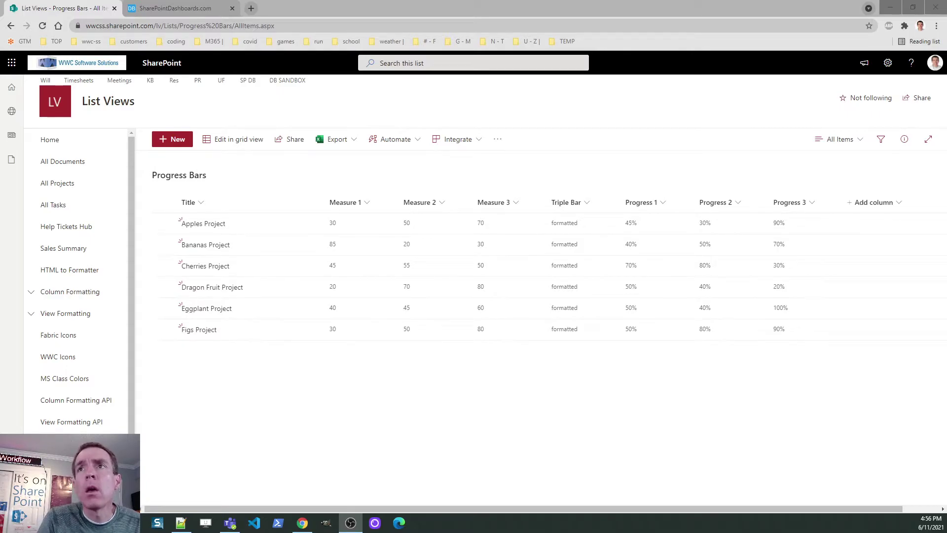
# - Format the Progress 1 column with the Data bars template
pyautogui.click(663, 203)
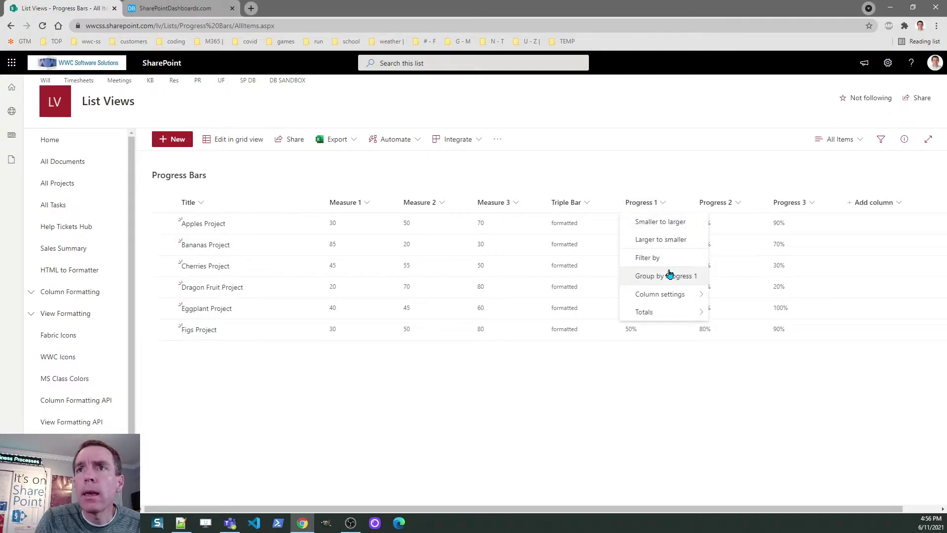
pyautogui.moveTo(668, 294)
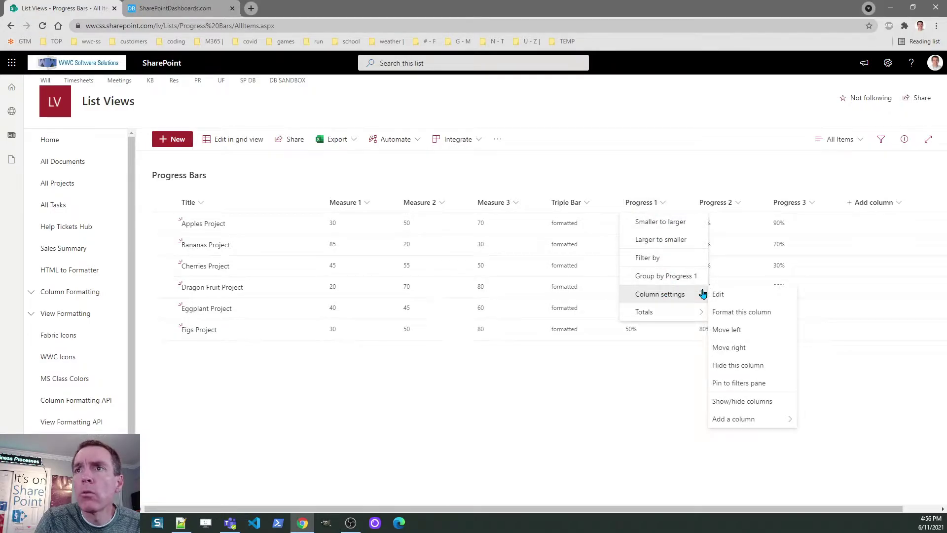
pyautogui.click(723, 311)
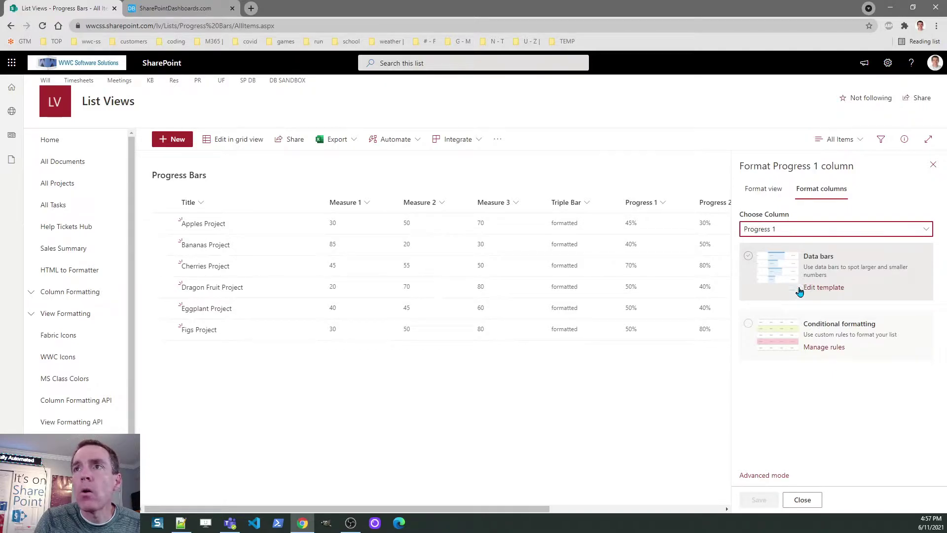
pyautogui.click(779, 278)
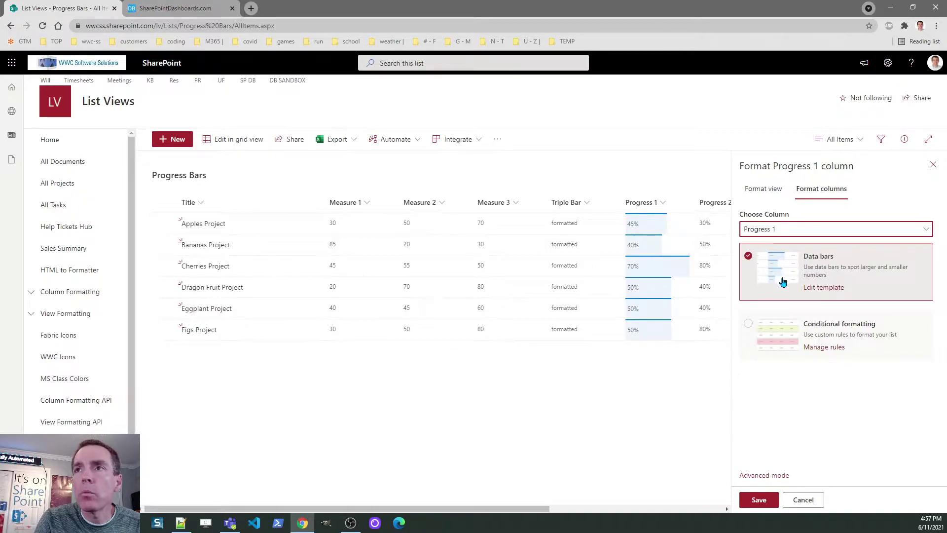
# - Edit the Progress 1 data bars template and set its maximum value to 1
pyautogui.click(819, 290)
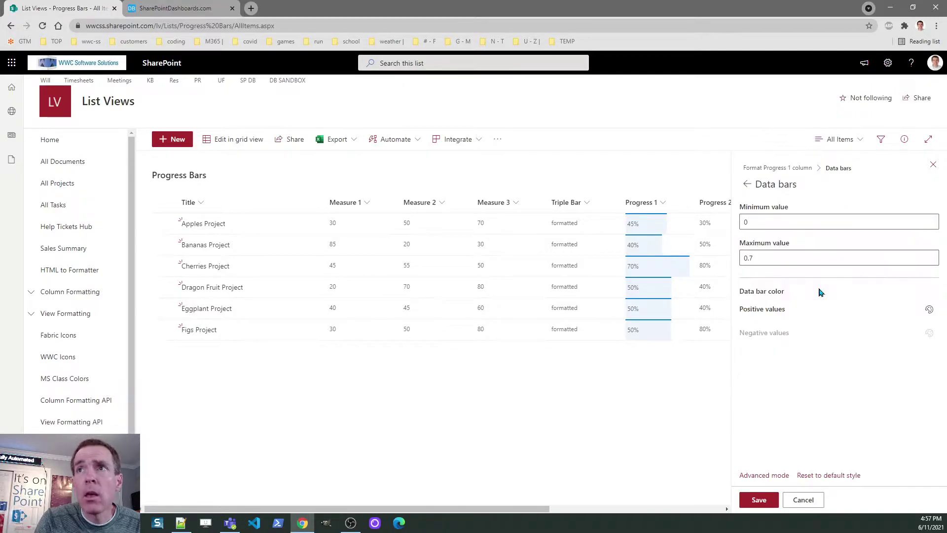
pyautogui.doubleClick(776, 255)
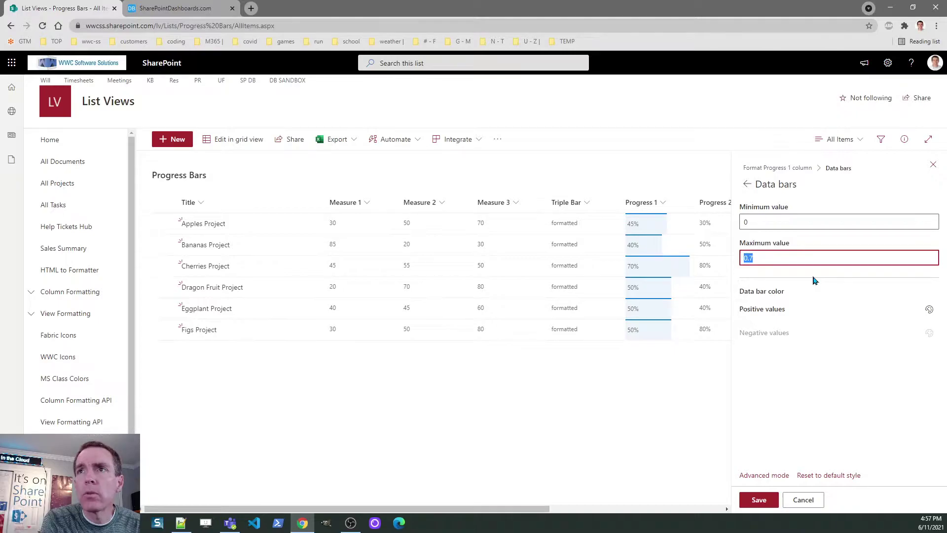
pyautogui.write('1')
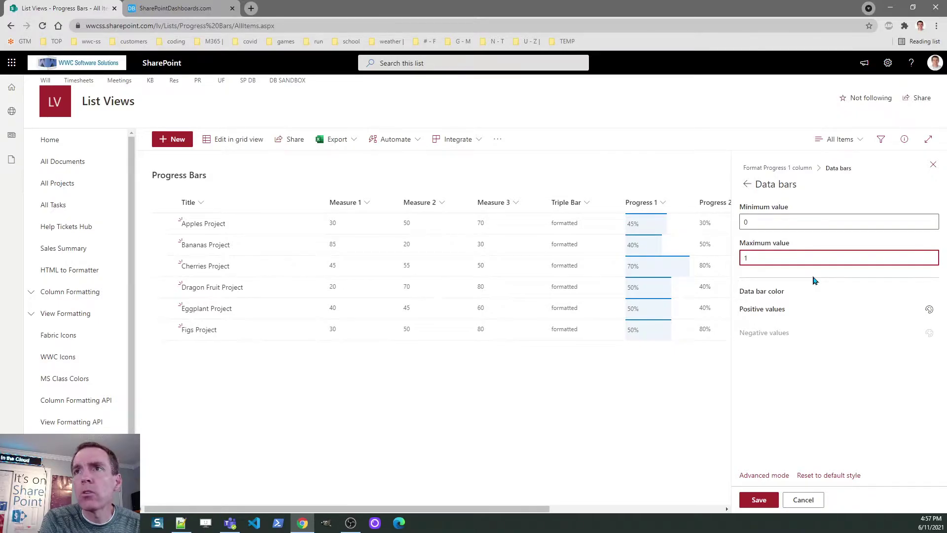
pyautogui.click(807, 402)
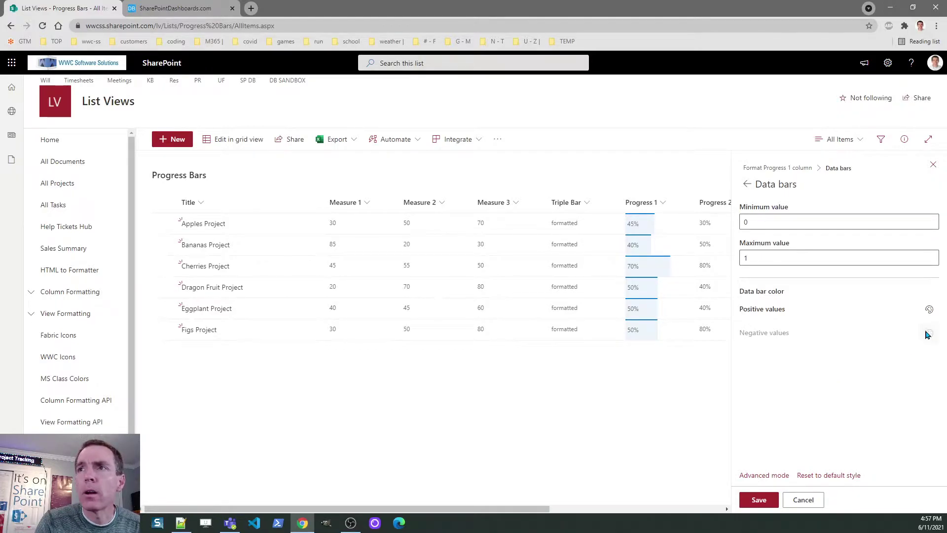
# - Color the Progress 1 data bars' positive values with the darkest gray, save the column formatting and close it
pyautogui.click(930, 310)
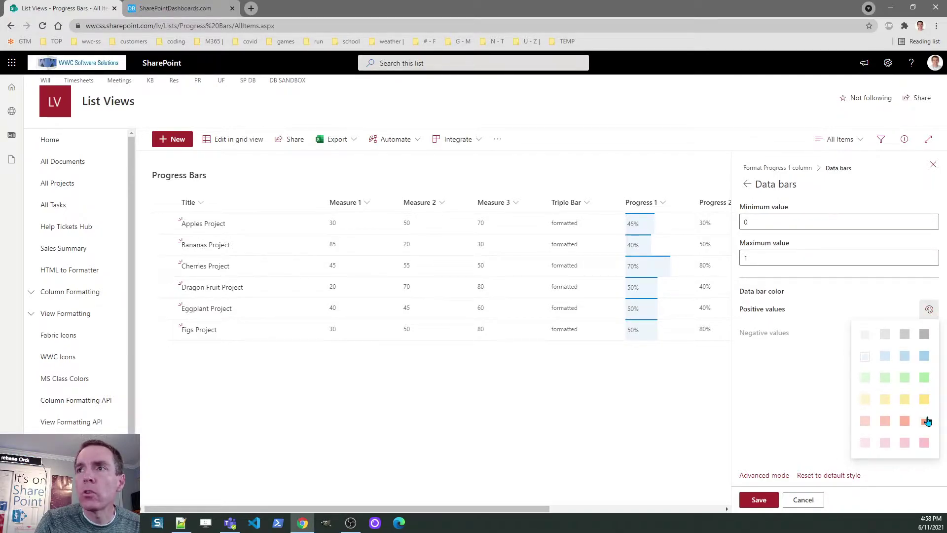
pyautogui.click(924, 334)
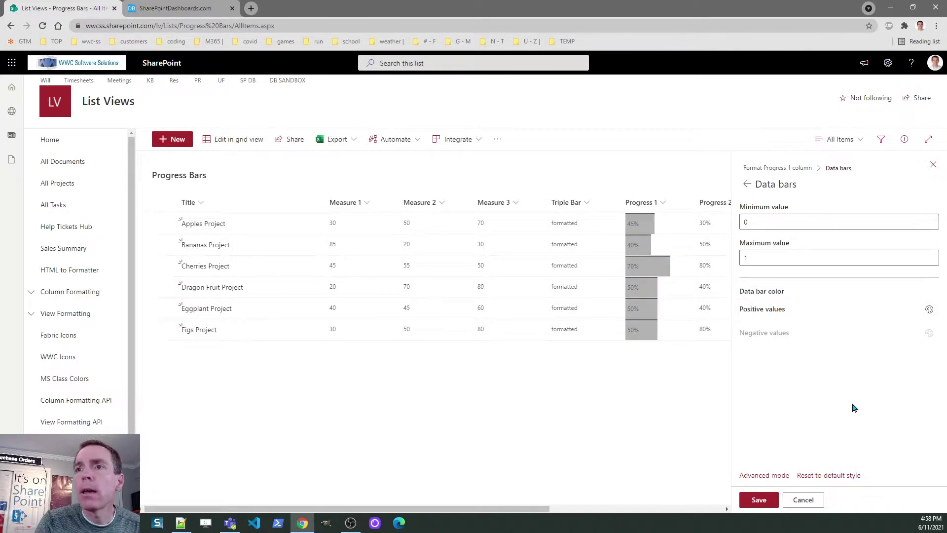
pyautogui.click(767, 500)
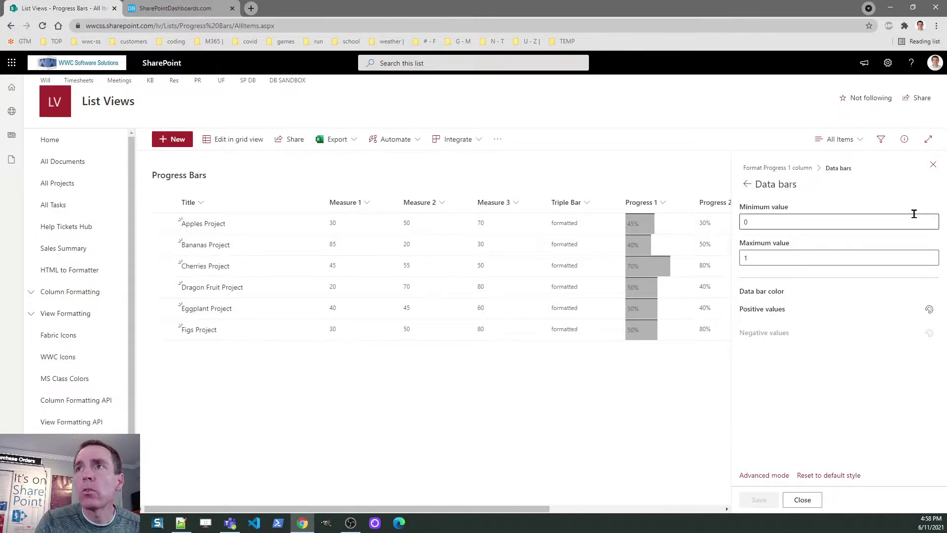
pyautogui.click(933, 167)
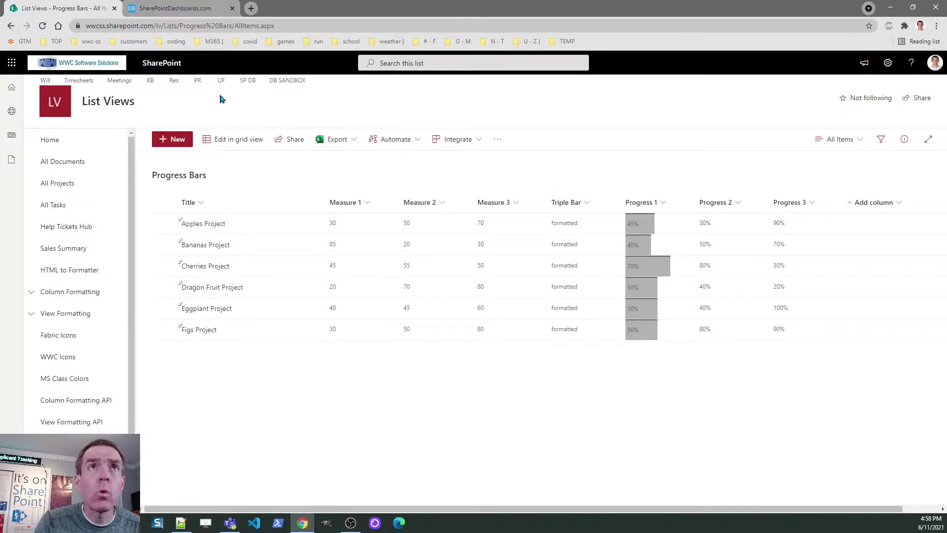
# - Switch to SharePointDashboards.com, start the Dashboard Maker and load the Column - Progress Bar / Dynamic template
pyautogui.click(198, 6)
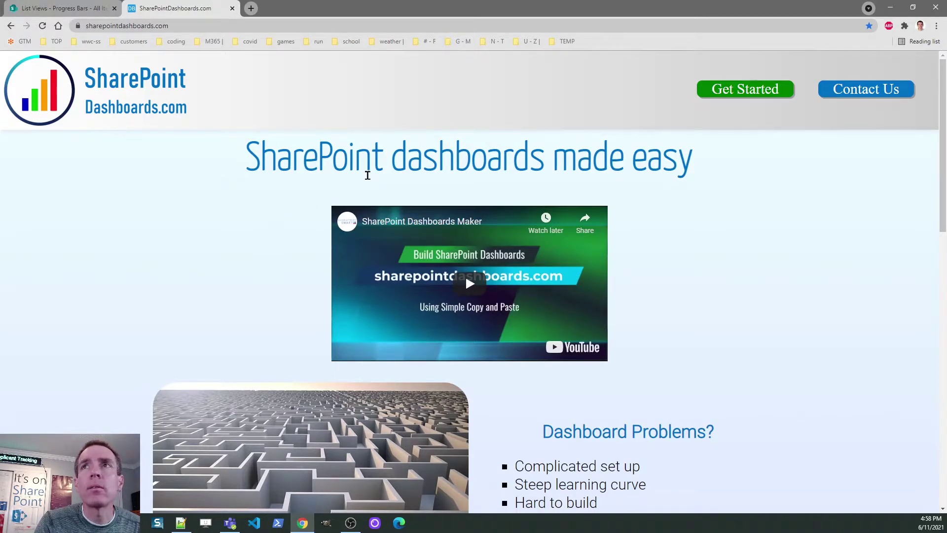
pyautogui.click(727, 94)
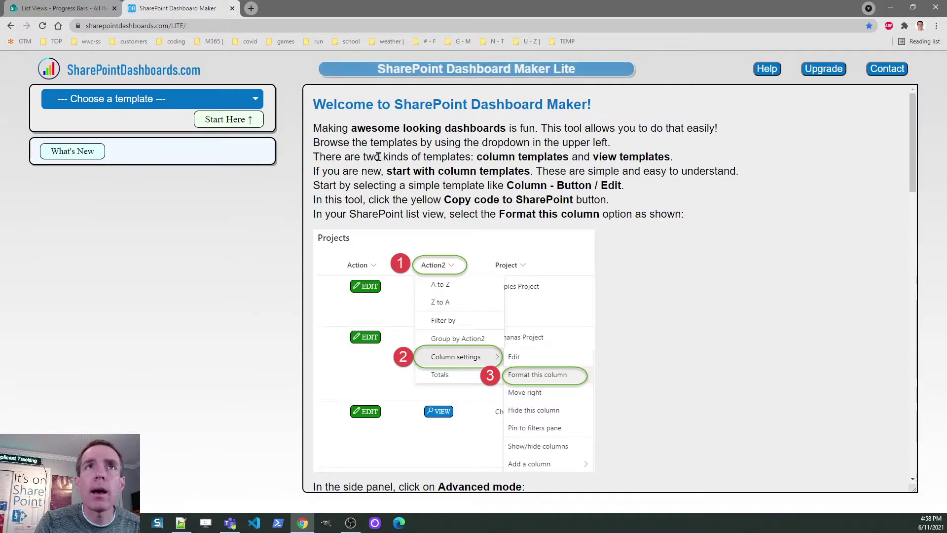
pyautogui.click(260, 103)
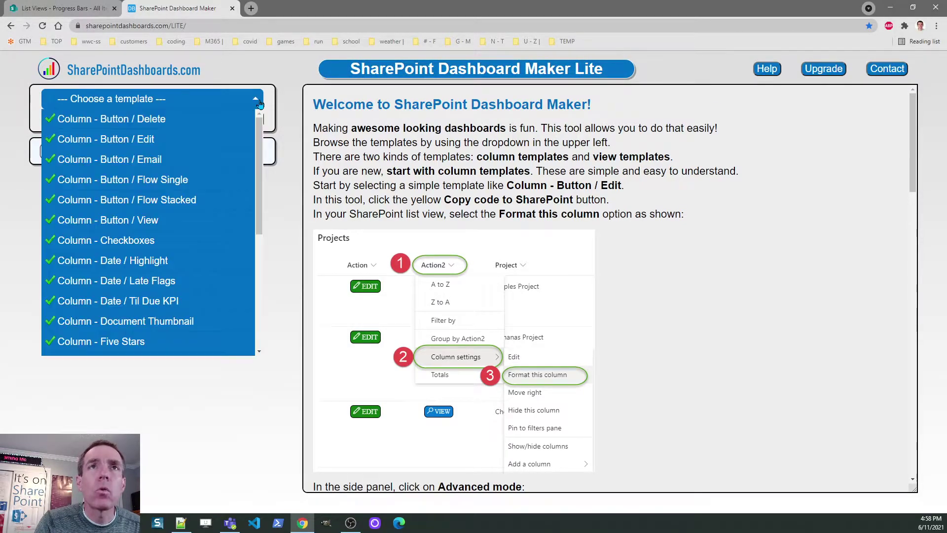
pyautogui.moveTo(261, 141); pyautogui.dragTo(265, 270)
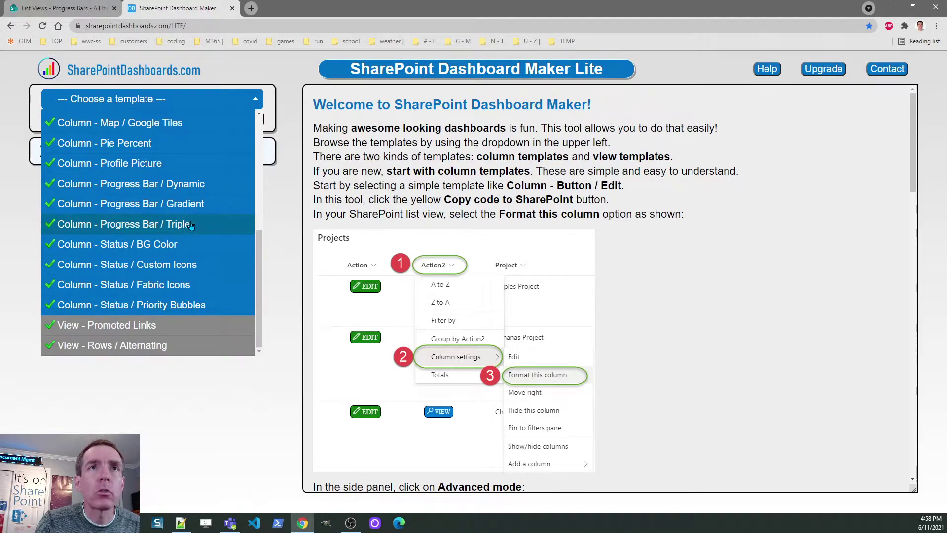
pyautogui.click(192, 184)
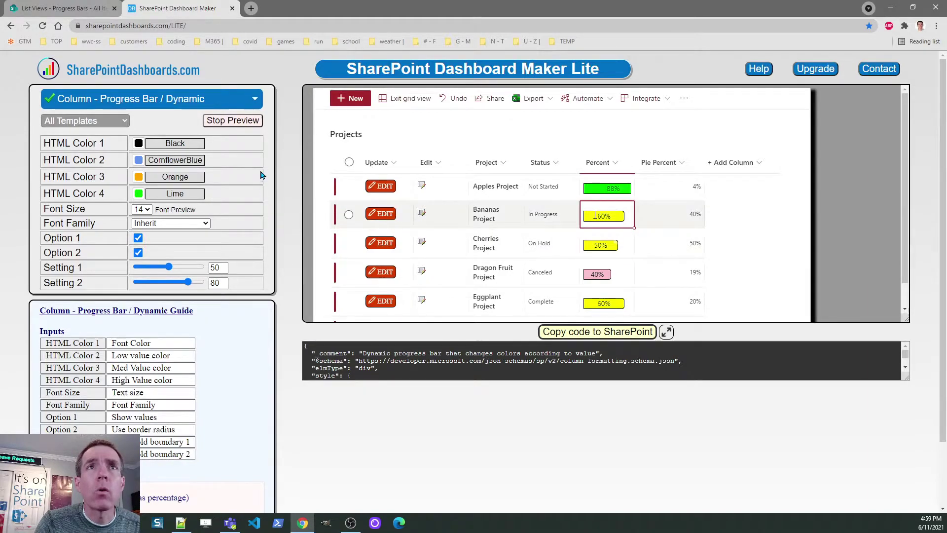
# - Stop the template's demo preview and review the Setting 1 and Setting 2 threshold values
pyautogui.click(243, 124)
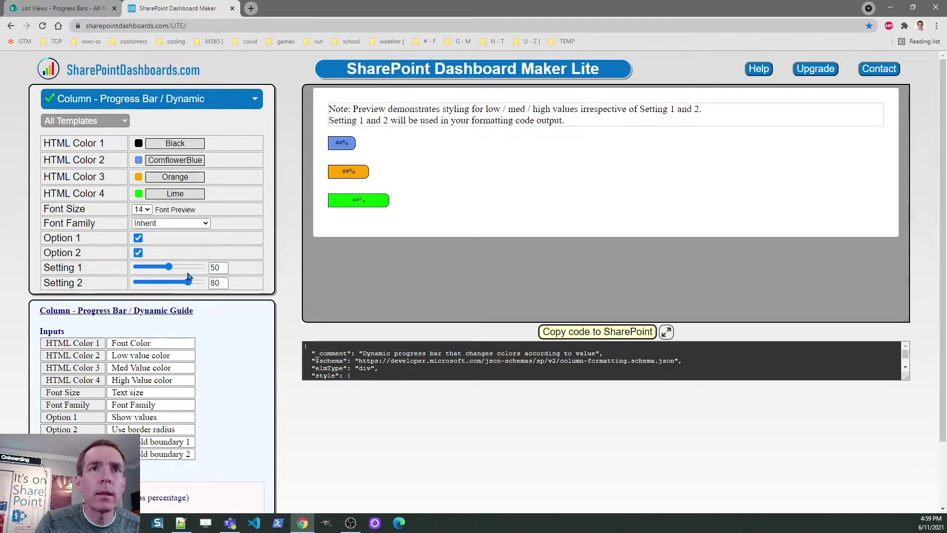
pyautogui.click(215, 266)
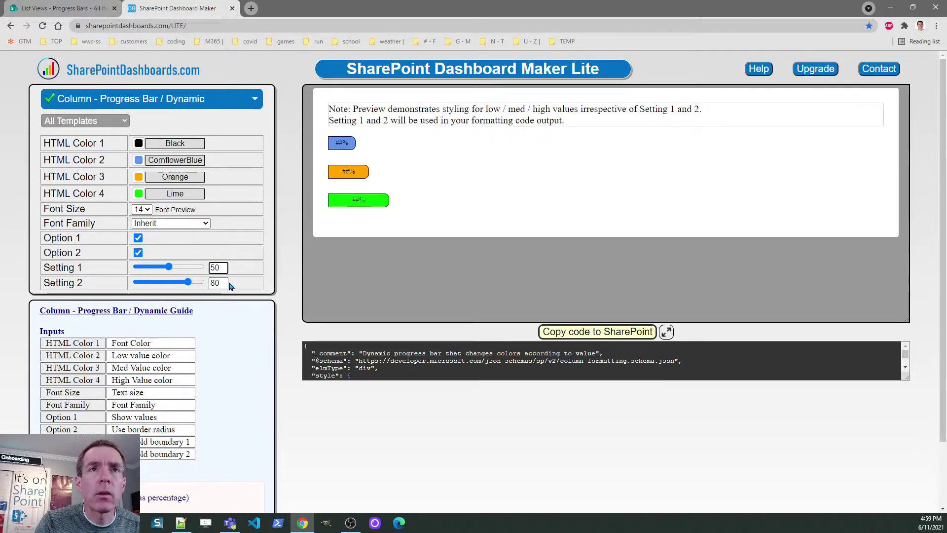
pyautogui.click(225, 284)
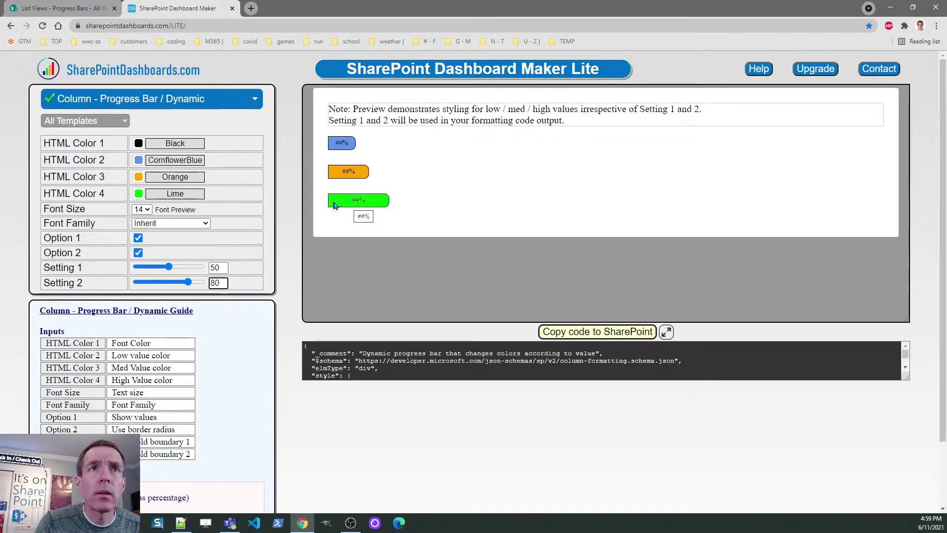
# - Set the progress bar colors to LimeGreen for high, LightSalmon for medium and Teal for low values
pyautogui.click(139, 194)
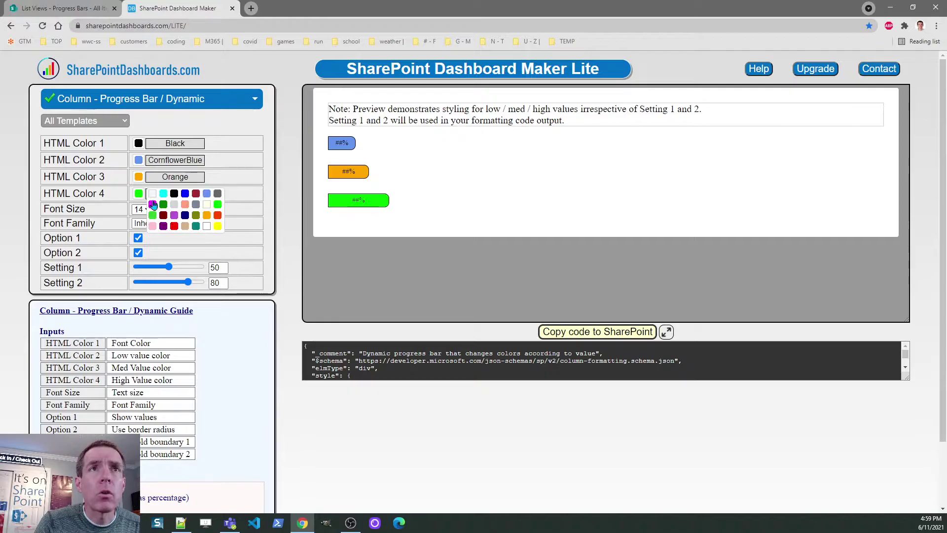
pyautogui.click(153, 216)
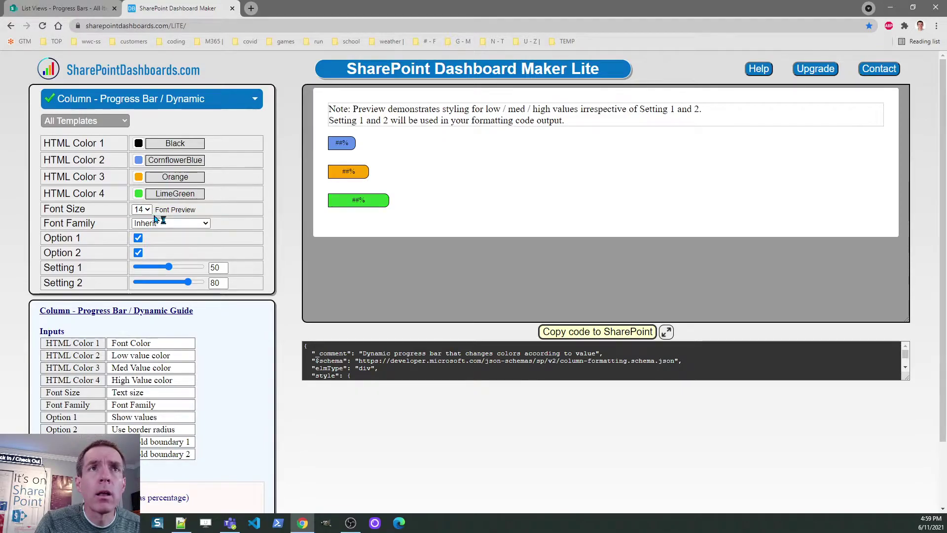
pyautogui.click(140, 179)
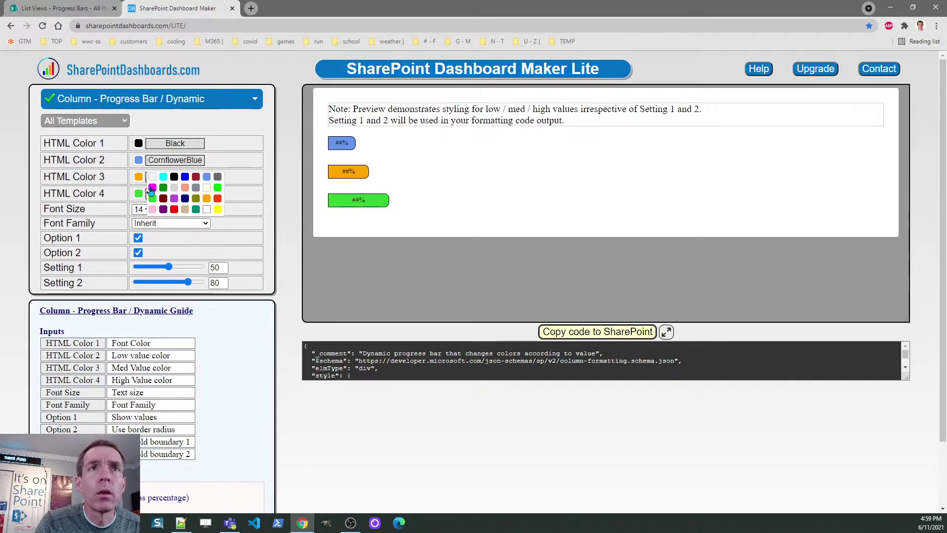
pyautogui.click(186, 189)
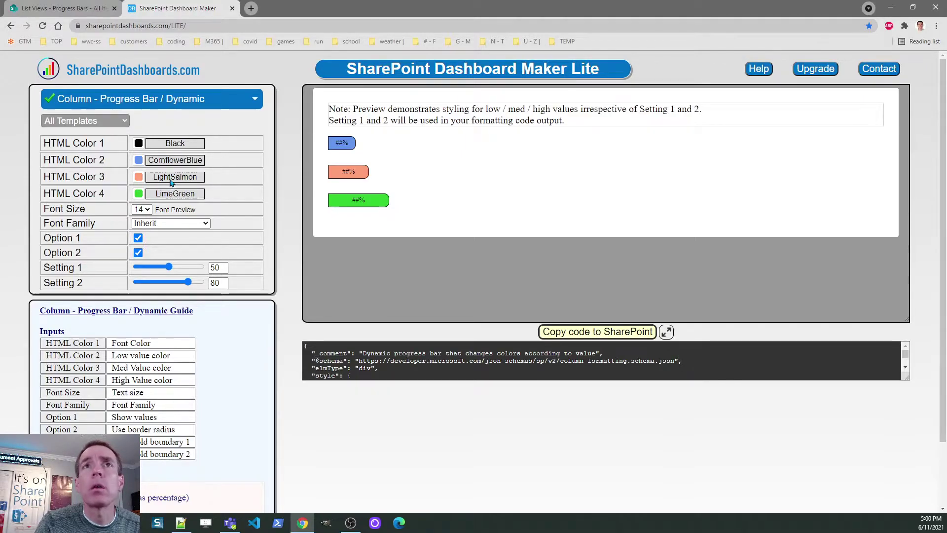
pyautogui.click(139, 161)
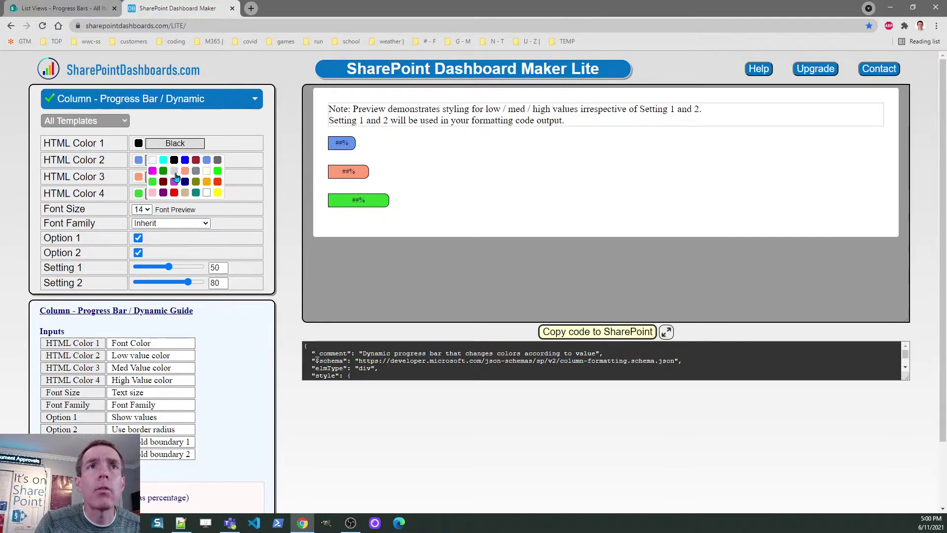
pyautogui.click(196, 193)
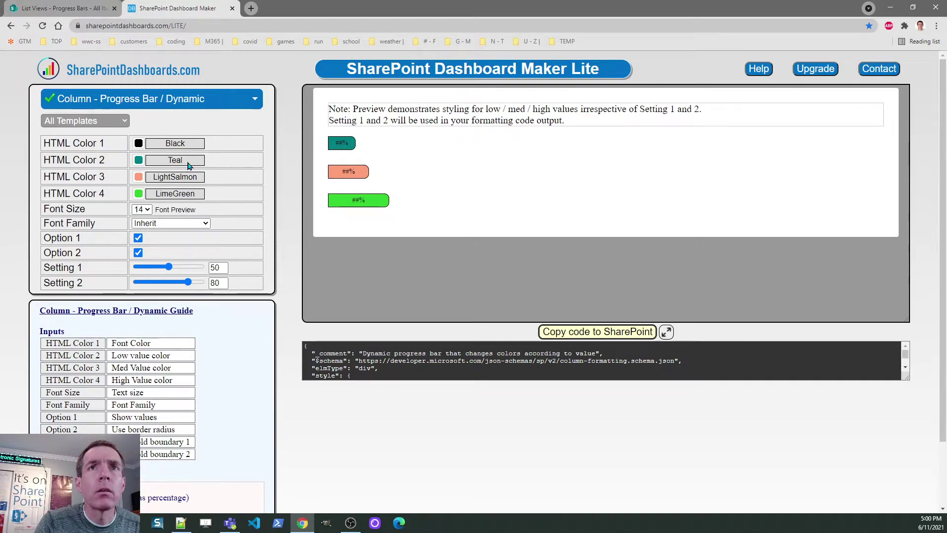
# - Set the progress bar text to White, font size 16 and the Tahoma font family
pyautogui.click(138, 143)
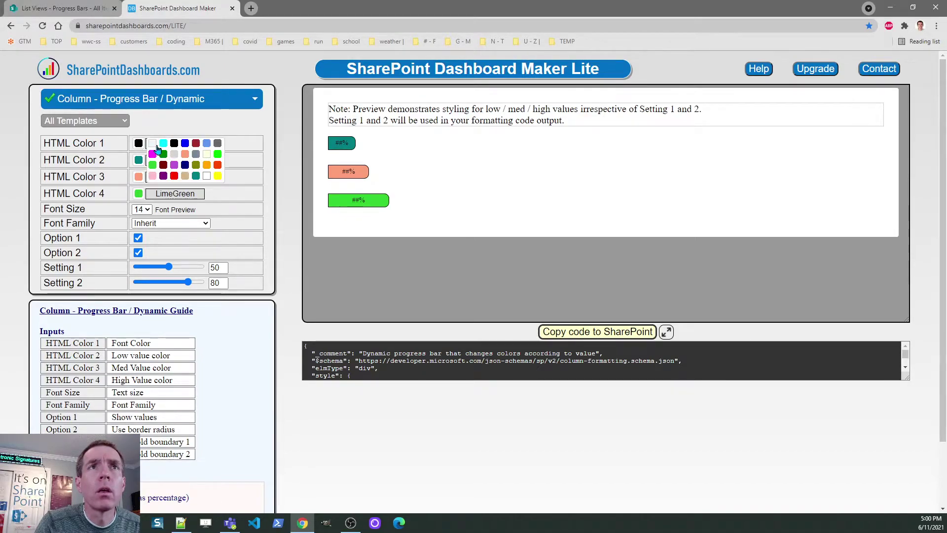
pyautogui.click(207, 176)
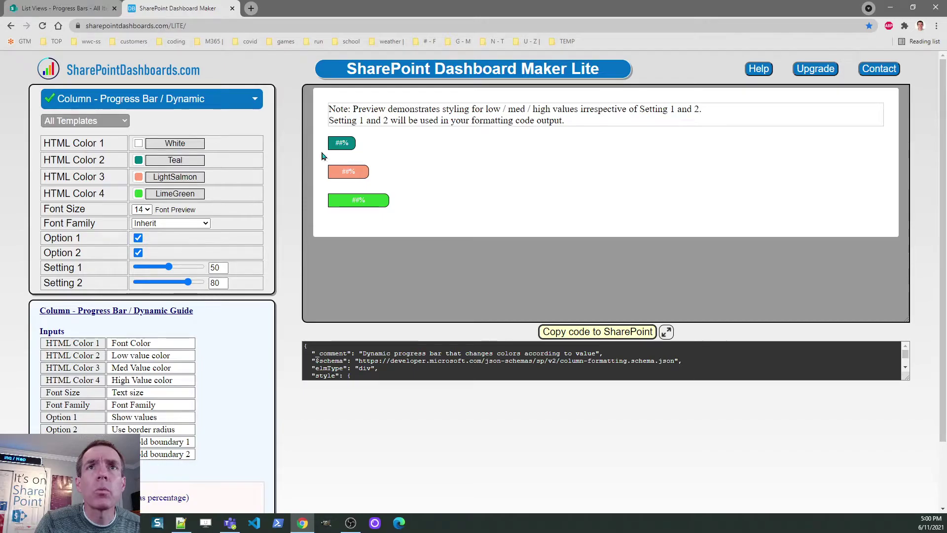
pyautogui.click(147, 210)
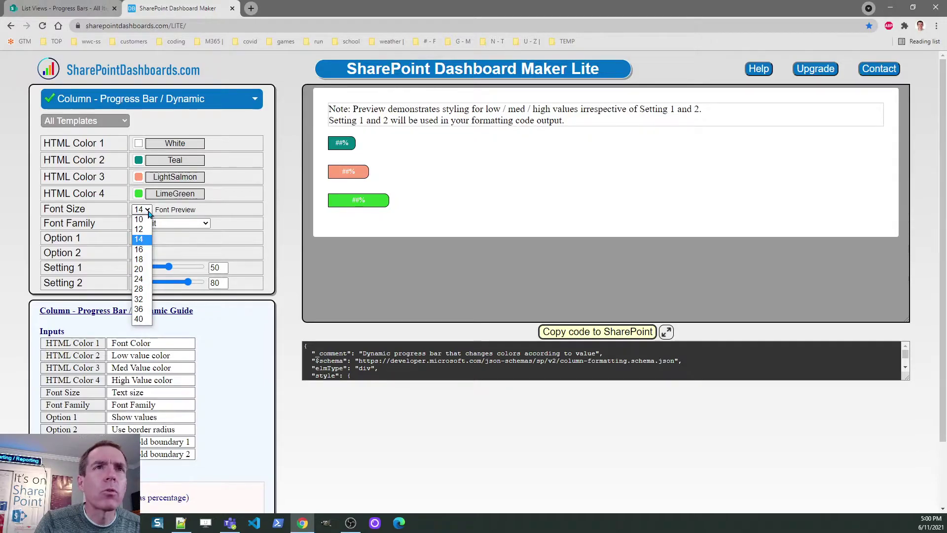
pyautogui.click(144, 249)
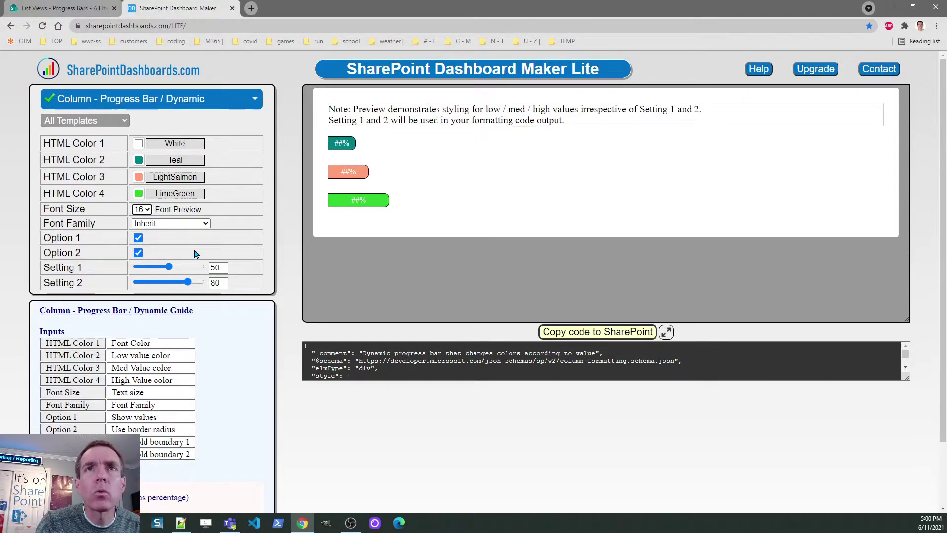
pyautogui.click(189, 224)
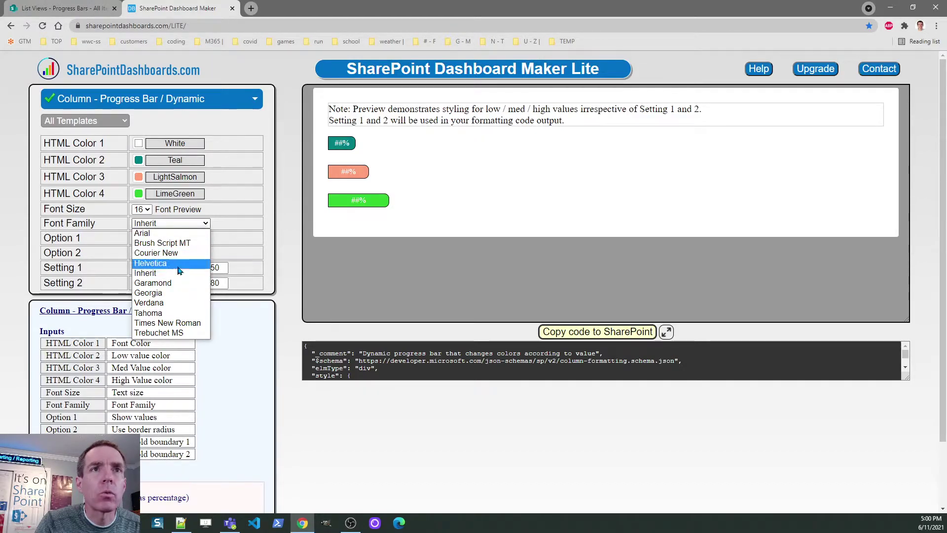
pyautogui.click(175, 311)
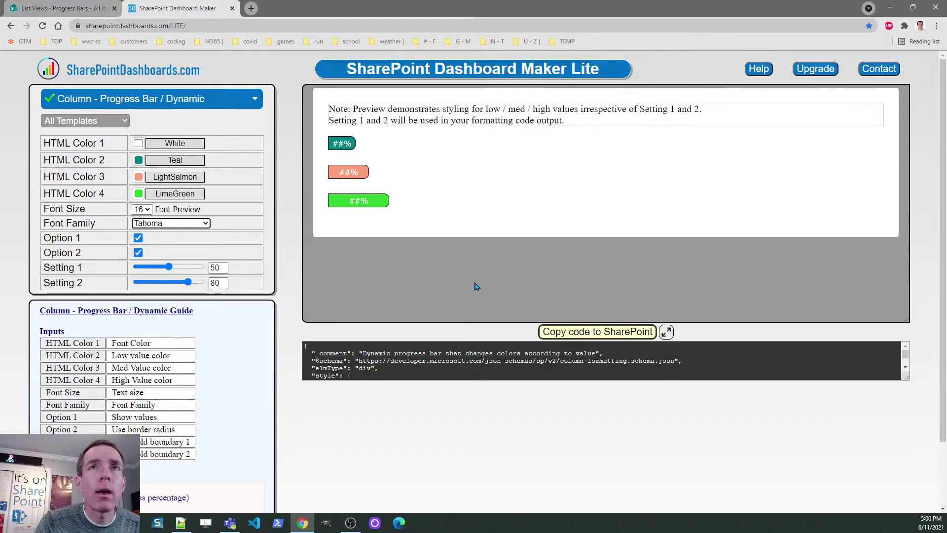
# - Copy the generated dynamic progress bar code and open the Progress 2 column's JSON formatting editor in the SharePoint list
pyautogui.click(566, 333)
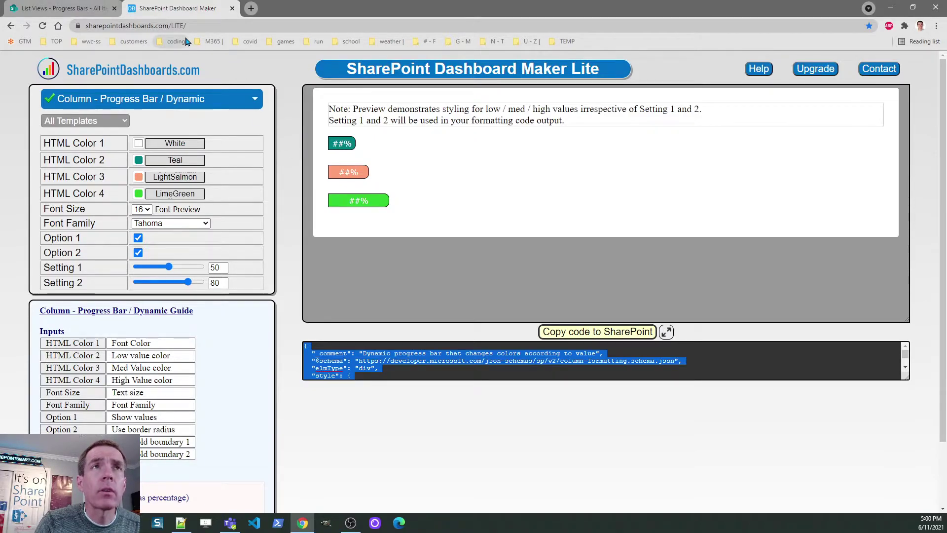
pyautogui.click(82, 7)
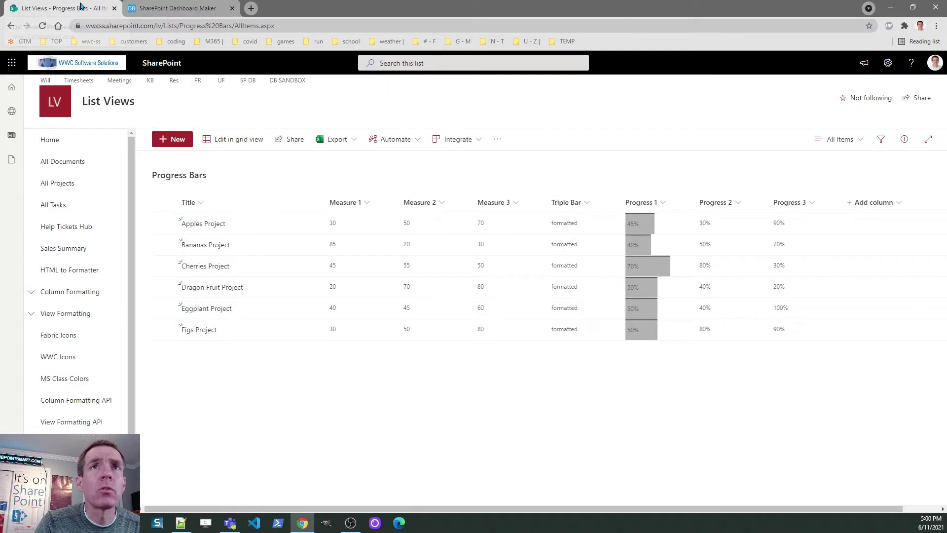
pyautogui.click(738, 206)
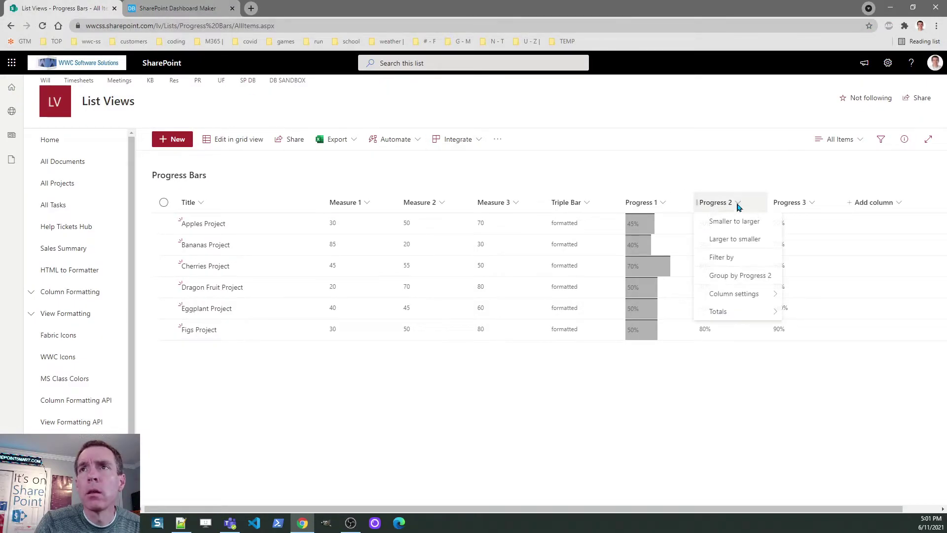
pyautogui.moveTo(757, 294)
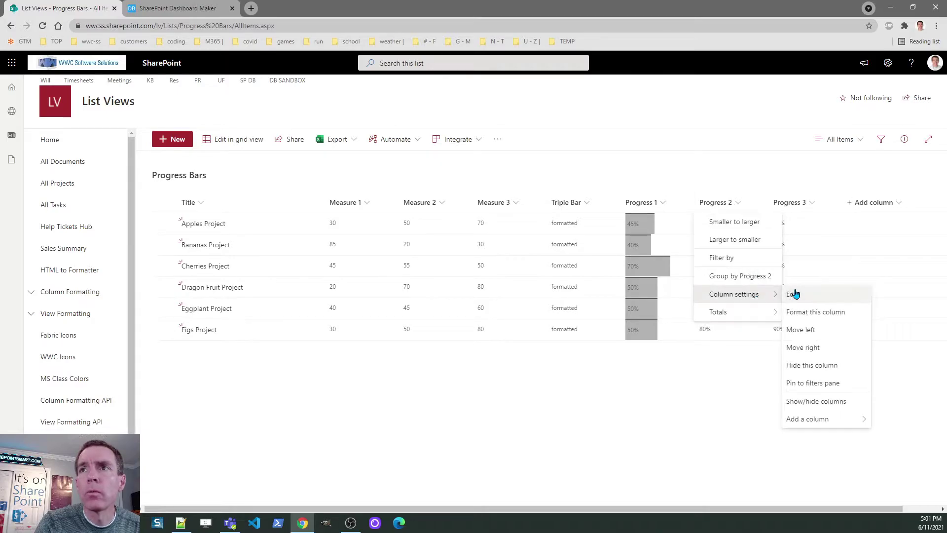
pyautogui.click(814, 313)
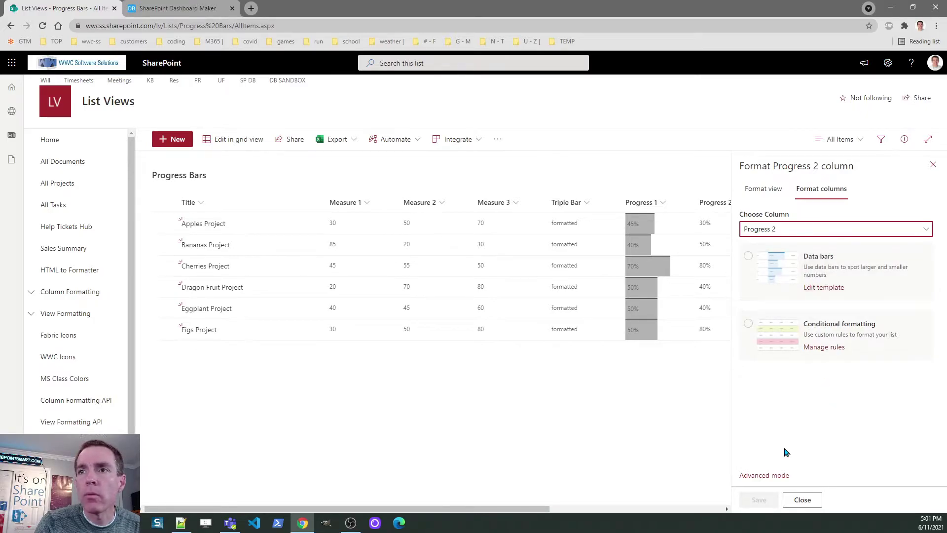
pyautogui.click(766, 474)
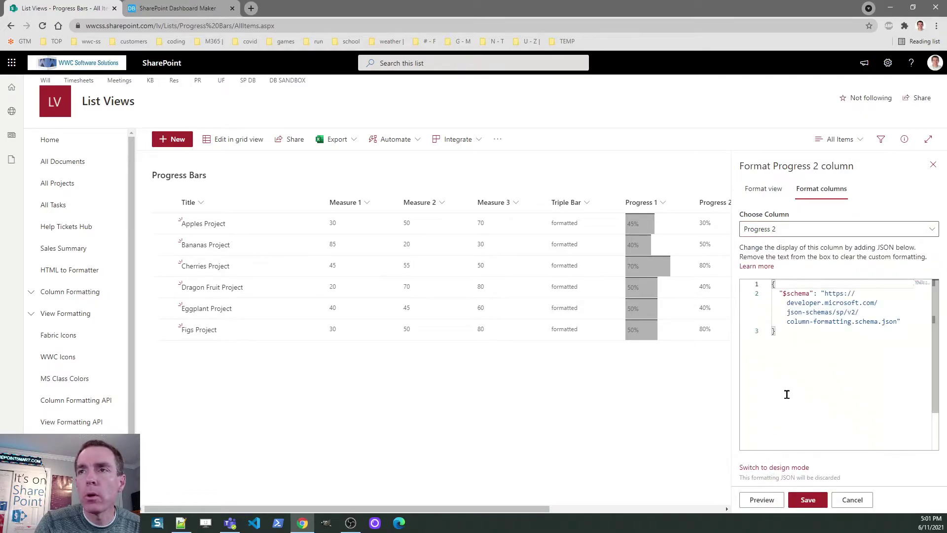
# - Replace the Progress 2 column's formatting JSON with the copied code, save it and close the formatting pane
pyautogui.click(811, 372)
pyautogui.hotkey('ctrl', 'a')
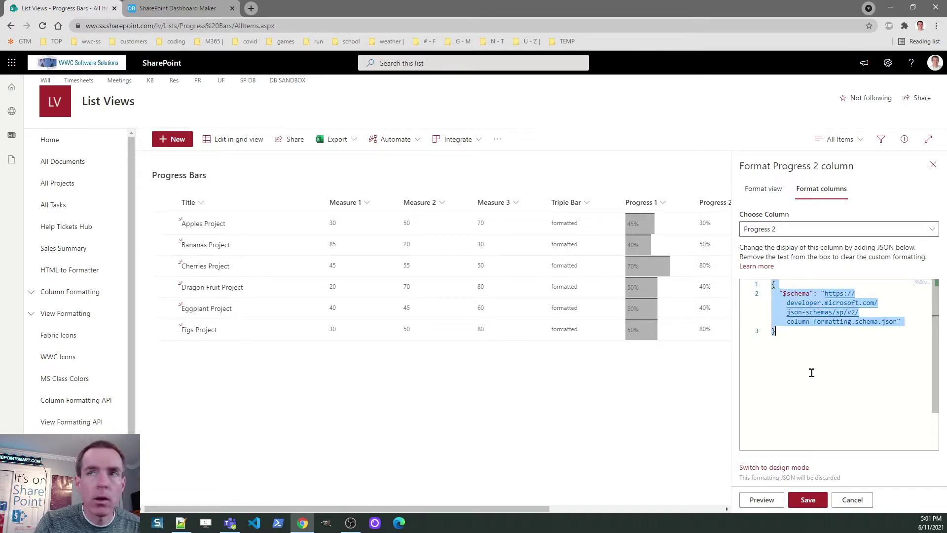
pyautogui.hotkey('ctrl', 'v')
pyautogui.click(815, 501)
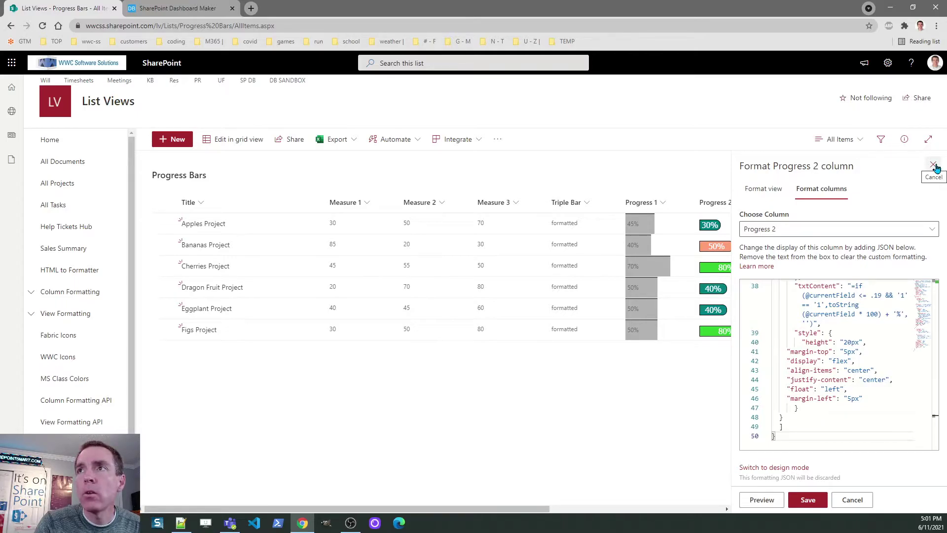
pyautogui.click(934, 166)
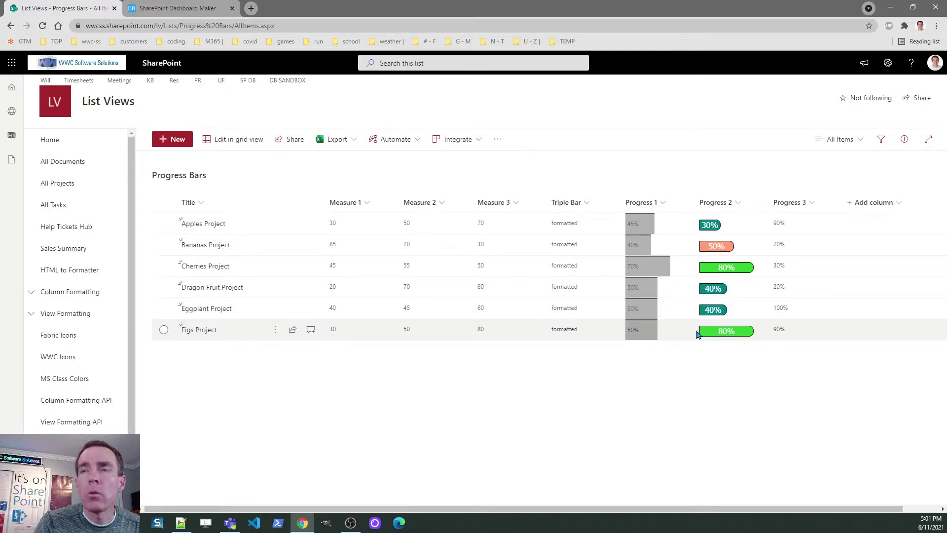
# - Switch to SharePoint Dashboard Maker Lite, load the Column - Progress Bar / Gradient template and stop its demo preview
pyautogui.click(187, 5)
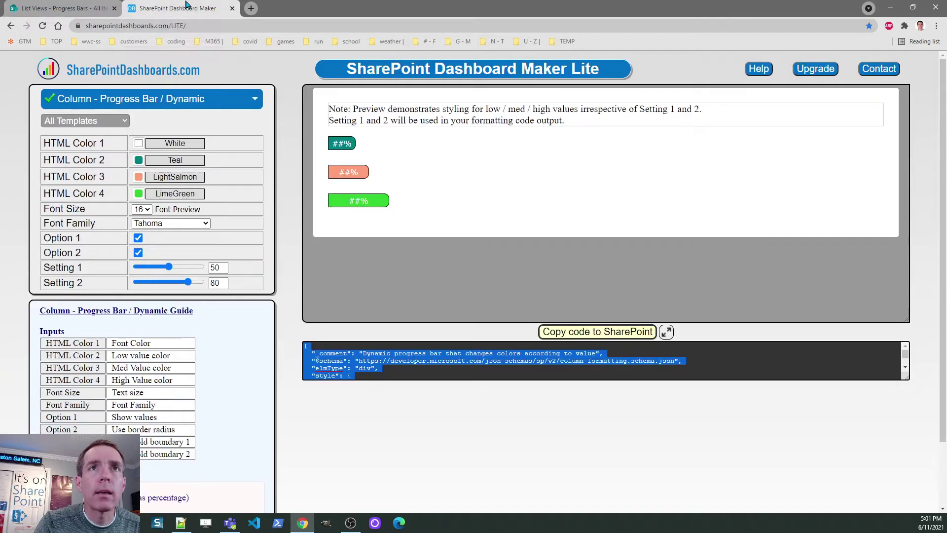
pyautogui.click(251, 99)
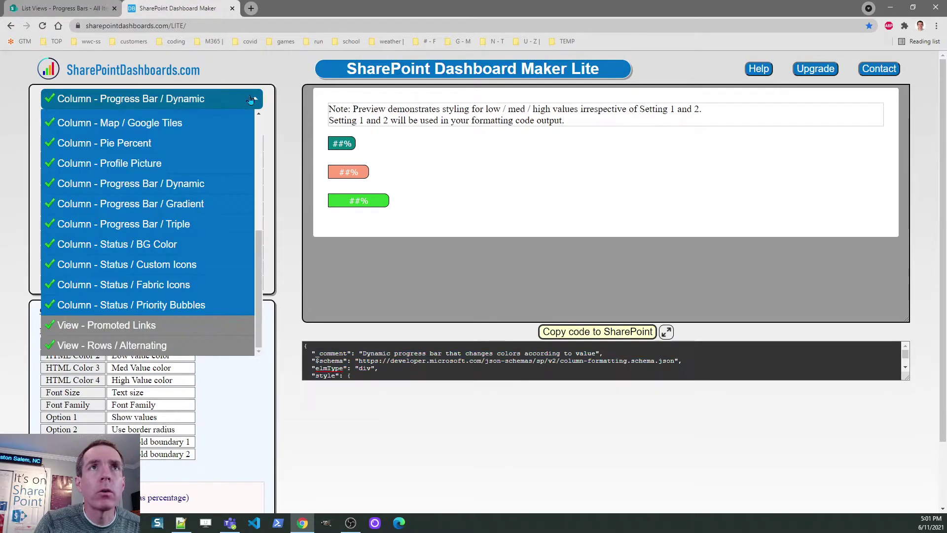
pyautogui.click(196, 204)
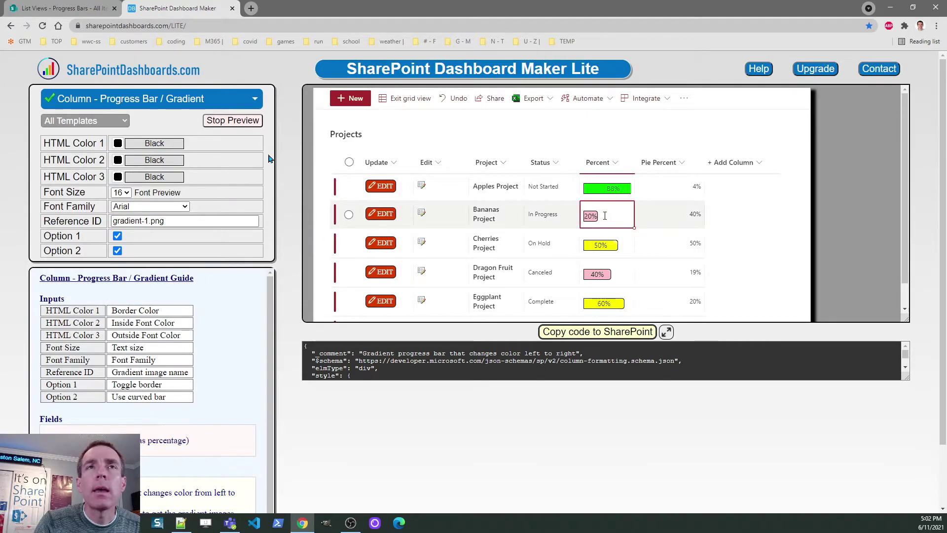
pyautogui.click(252, 121)
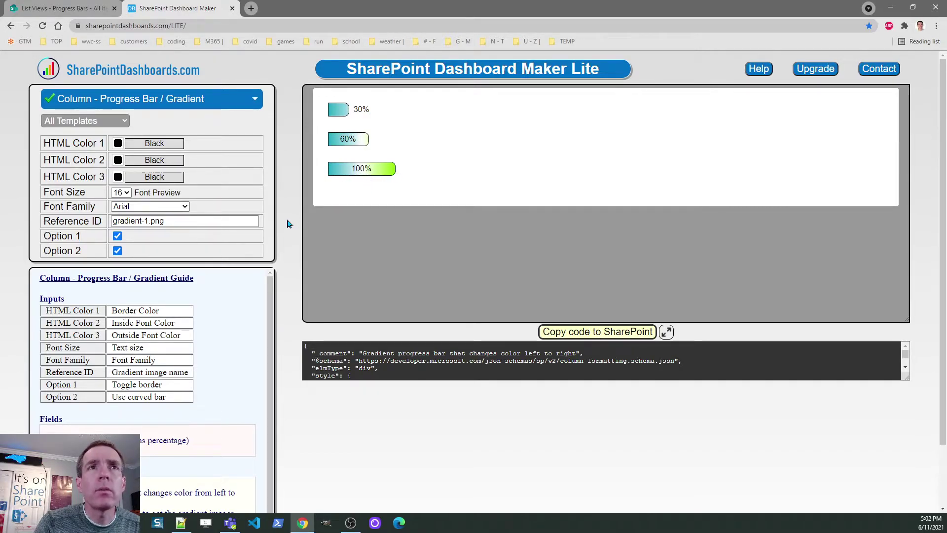
# - Try gradient-2.png and gradient-3.png in turn as the progress bar's gradient image
pyautogui.click(151, 221)
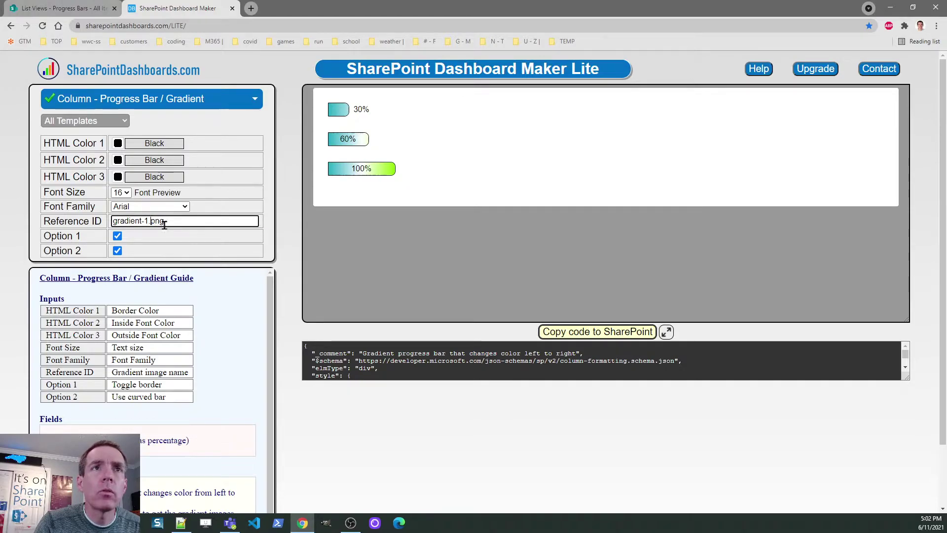
pyautogui.press('BackSpace')
pyautogui.write('2')
pyautogui.press('Tab')
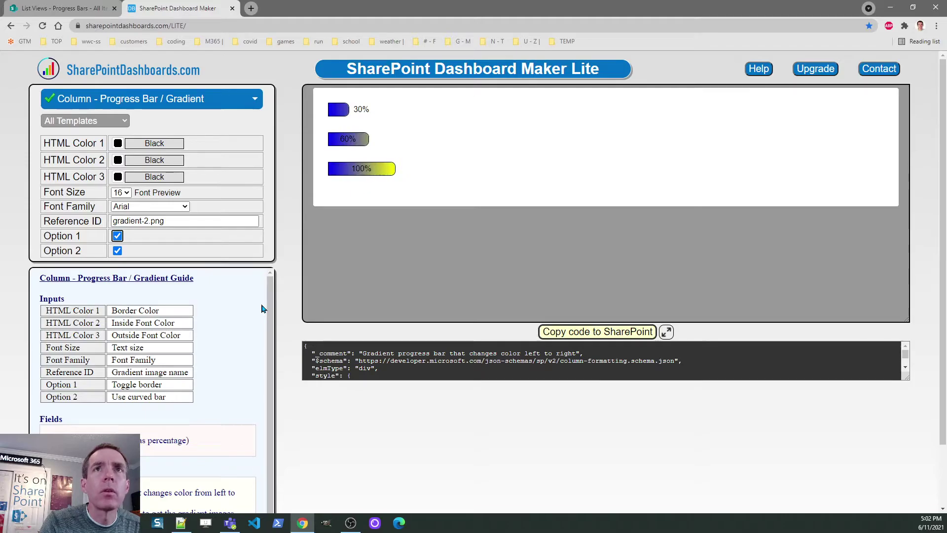
pyautogui.click(151, 220)
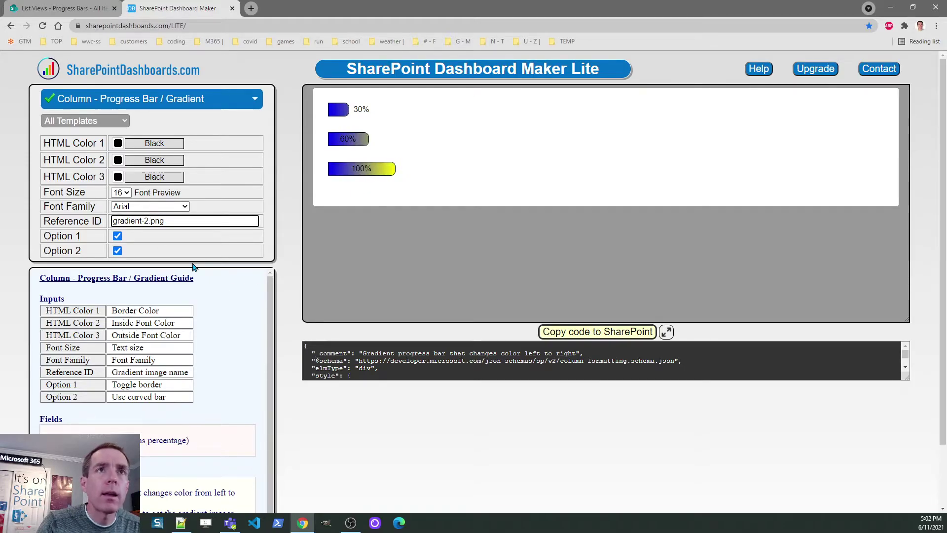
pyautogui.press('BackSpace')
pyautogui.write('3')
pyautogui.press('Tab')
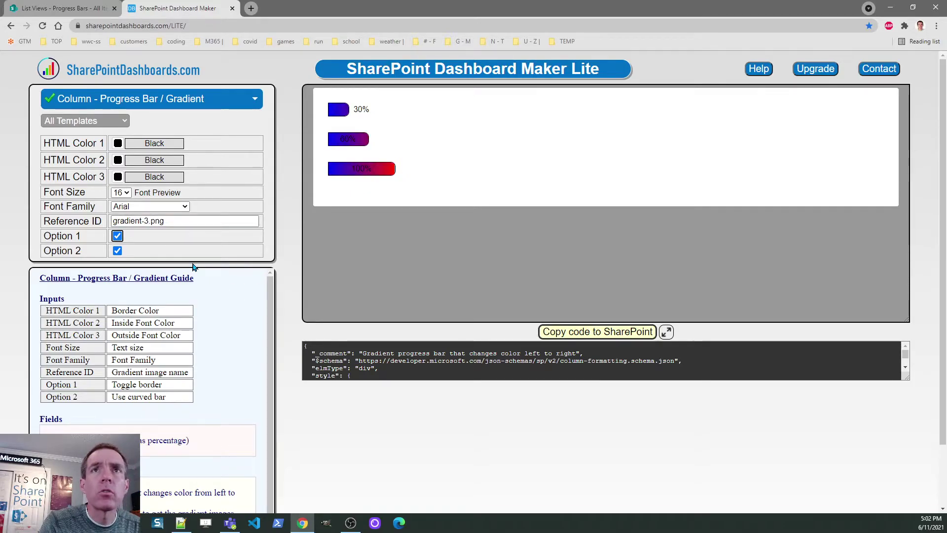
# - Set the gradient image Reference ID to gradient-4.png
pyautogui.click(151, 222)
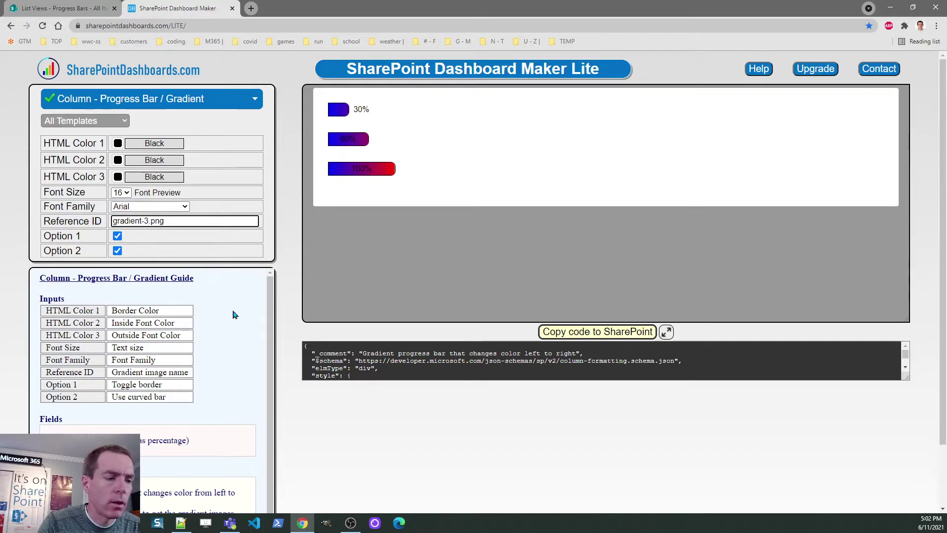
pyautogui.press('BackSpace')
pyautogui.write('4')
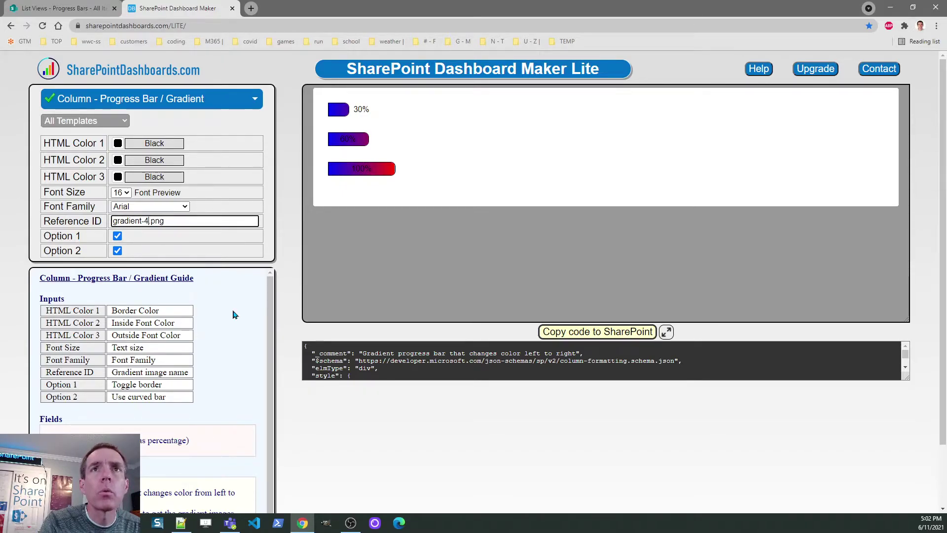
pyautogui.press('Tab')
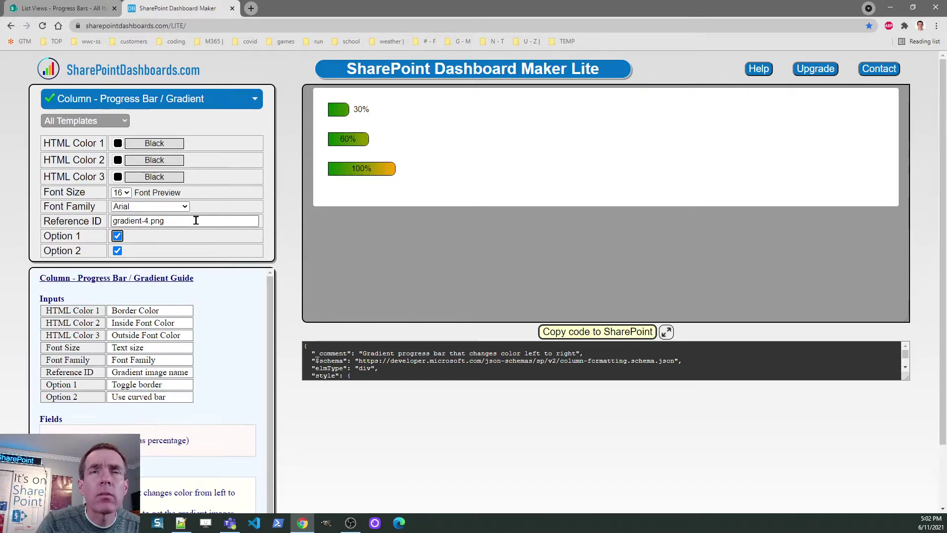
# - Review which color inputs the template guide assigns to the inside and outside font colors
pyautogui.click(181, 323)
pyautogui.moveTo(181, 323); pyautogui.dragTo(112, 323)
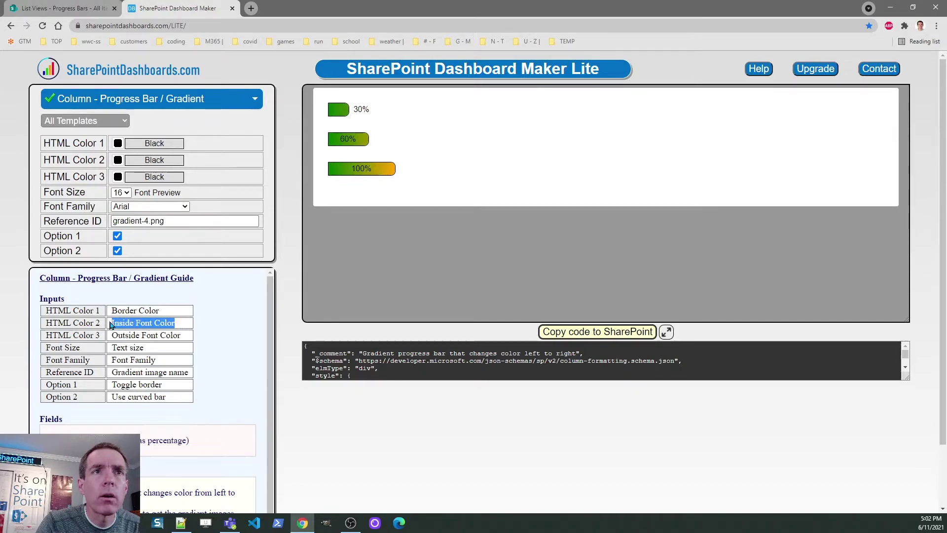
pyautogui.moveTo(186, 336); pyautogui.dragTo(112, 335)
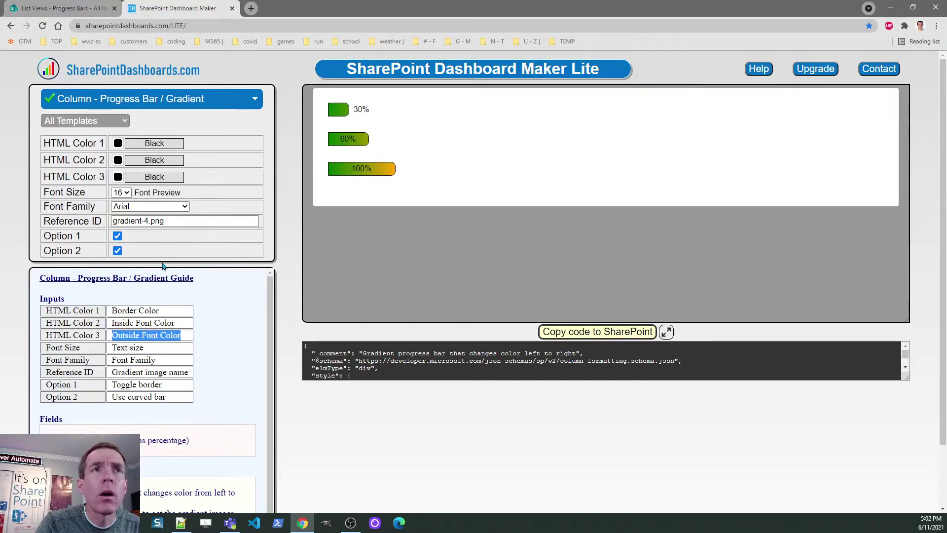
# - Try the progress bar without the curved shape and without the border, restoring each option
pyautogui.click(117, 251)
pyautogui.click(117, 251)
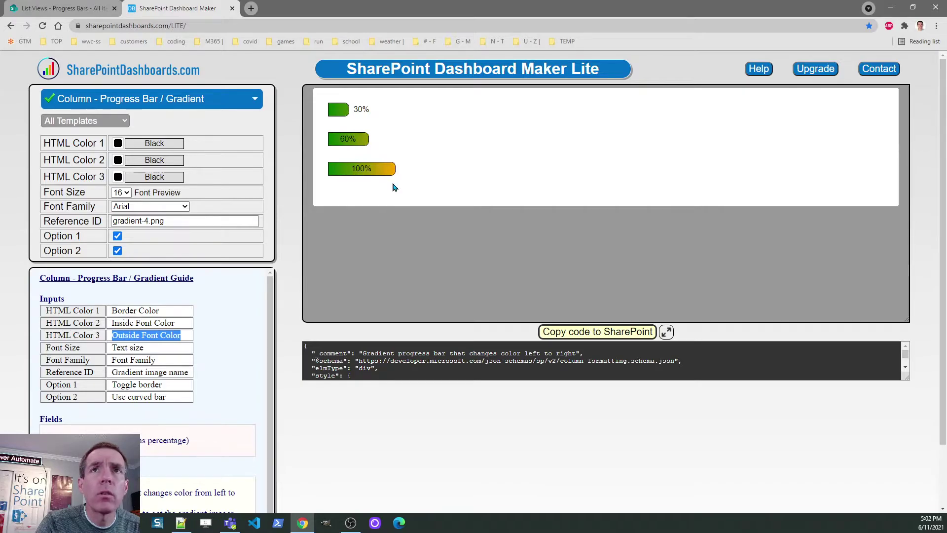
pyautogui.click(118, 237)
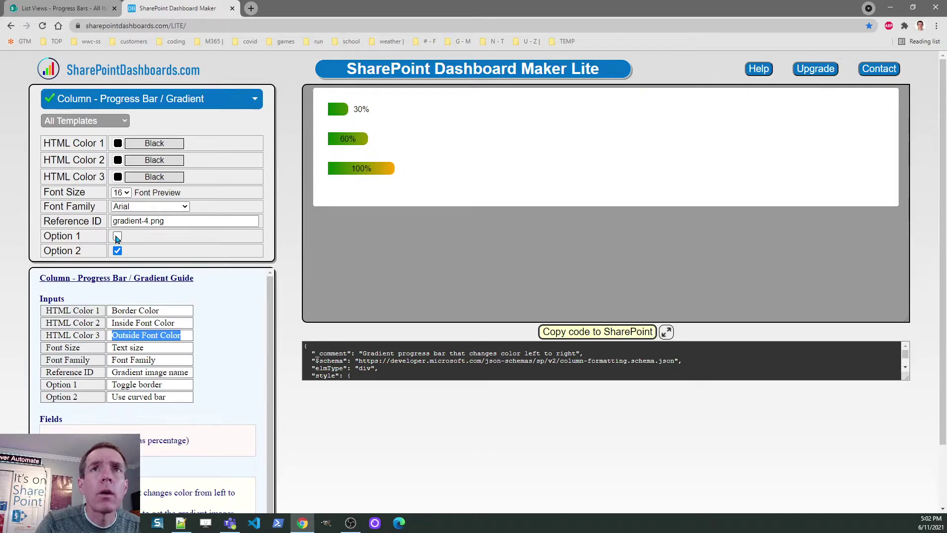
pyautogui.click(118, 236)
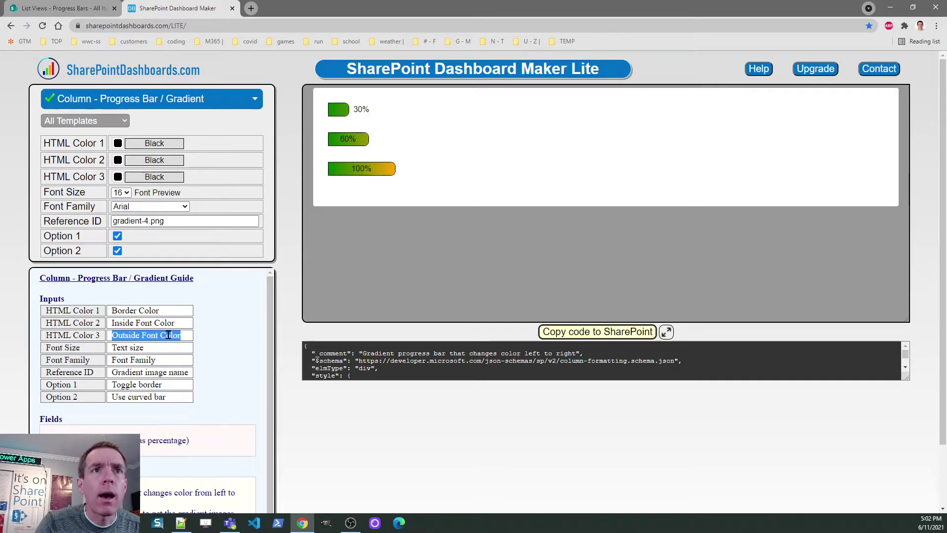
# - Set the gradient bar's inside font color to White and its font size to 18
pyautogui.click(156, 322)
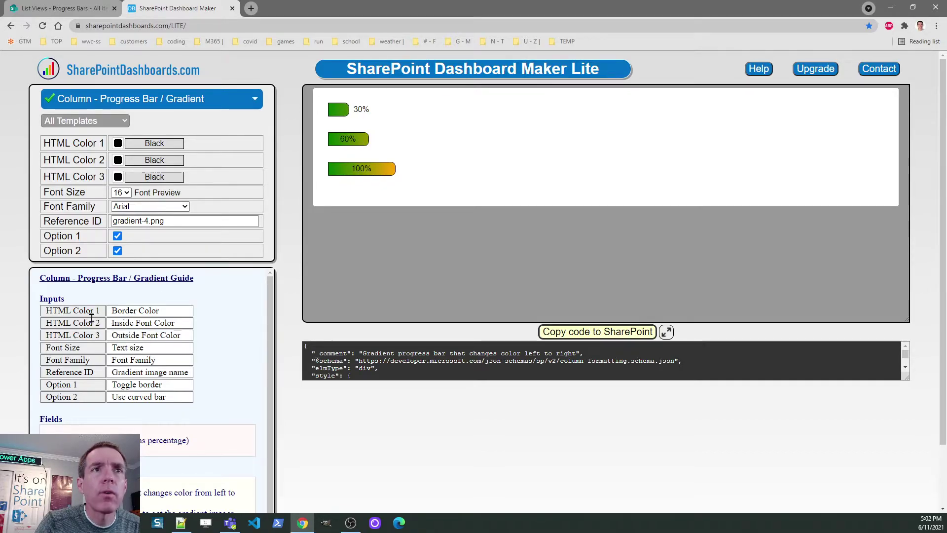
pyautogui.click(118, 161)
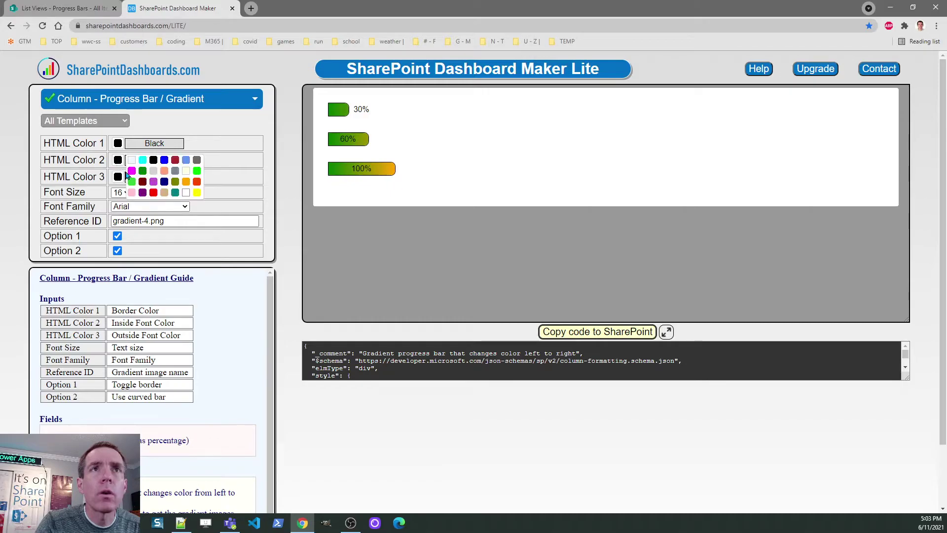
pyautogui.click(186, 192)
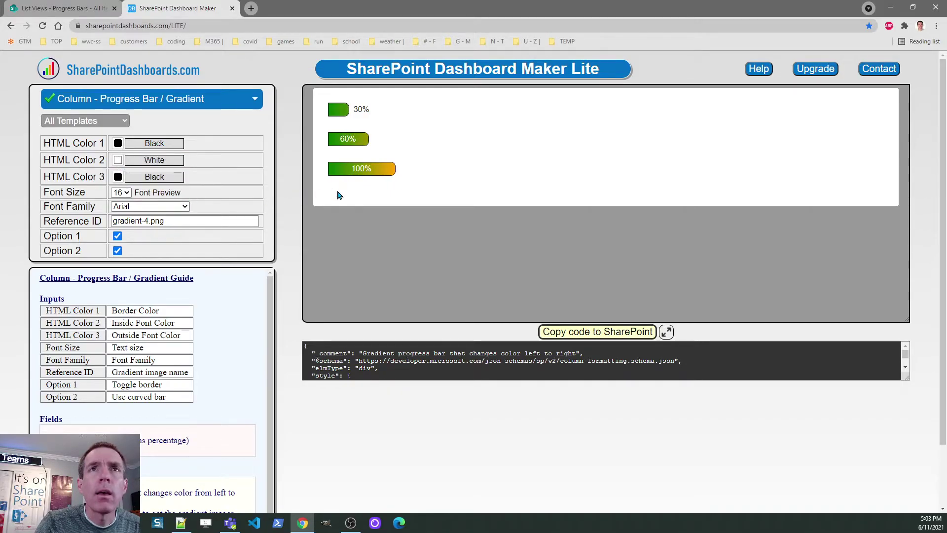
pyautogui.click(125, 194)
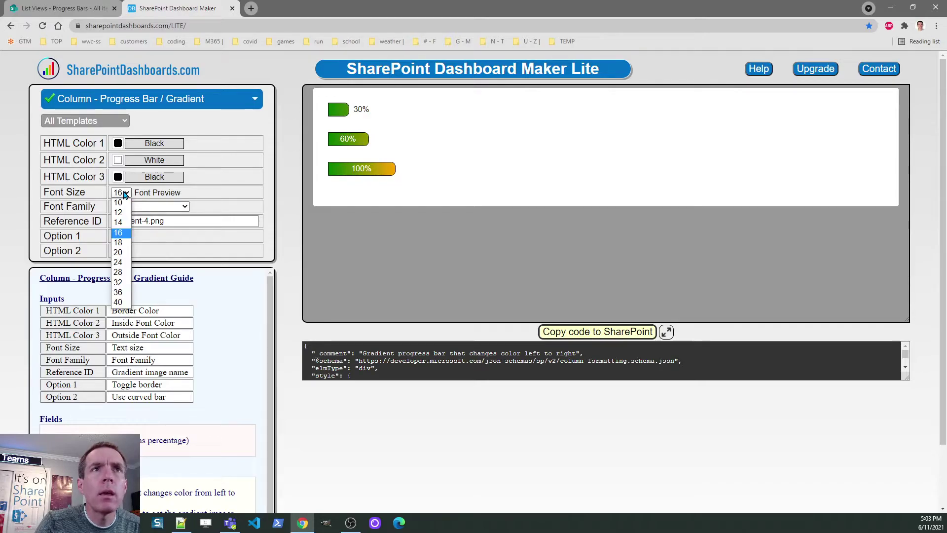
pyautogui.click(126, 244)
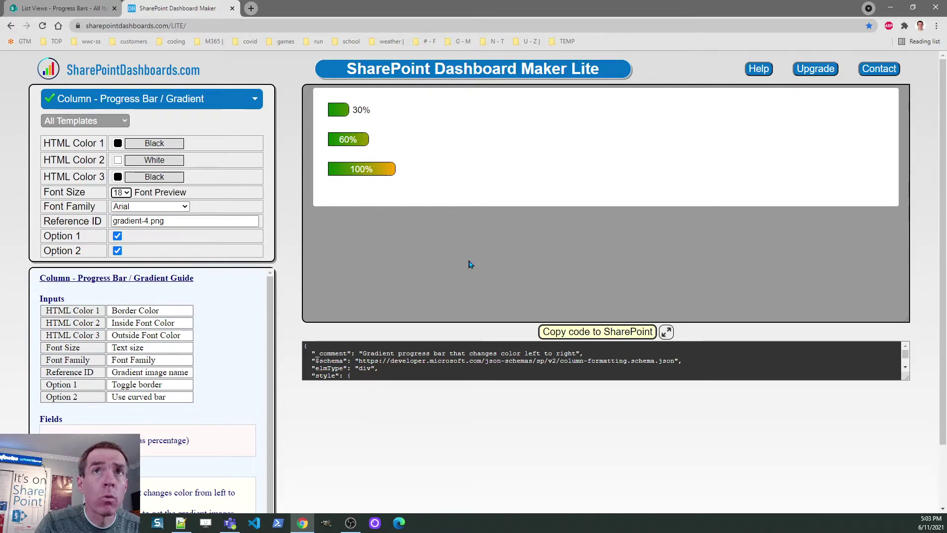
# - Copy the gradient progress bar code and open the Progress 3 column's formatting pane in the SharePoint list
pyautogui.click(585, 332)
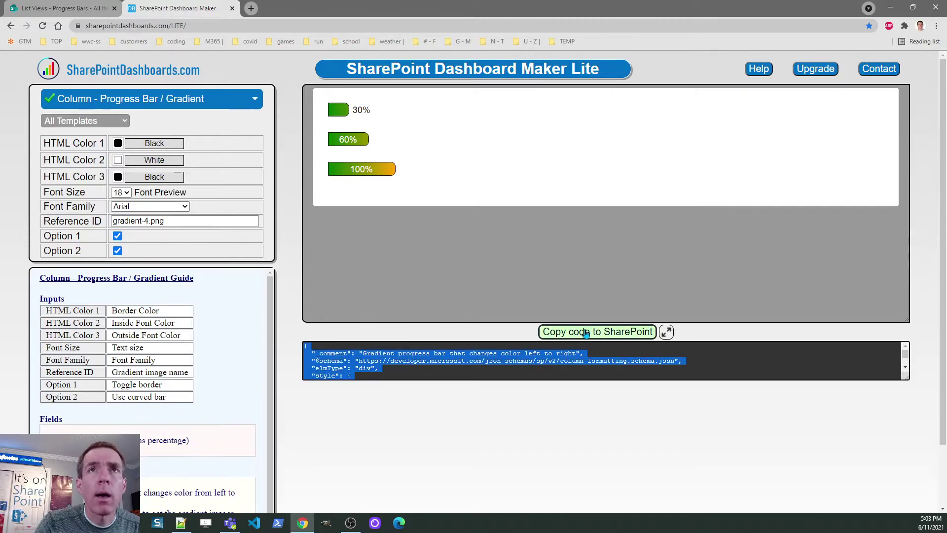
pyautogui.click(81, 9)
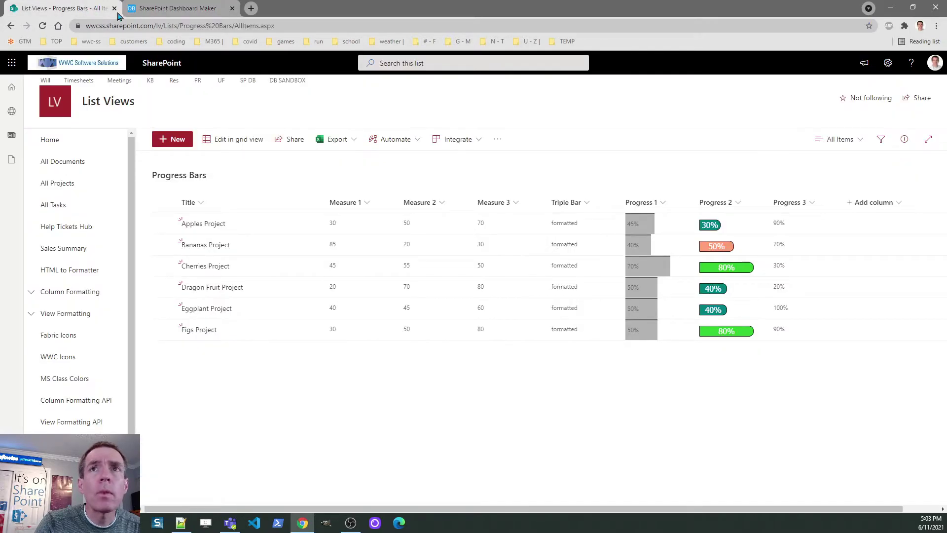
pyautogui.click(812, 204)
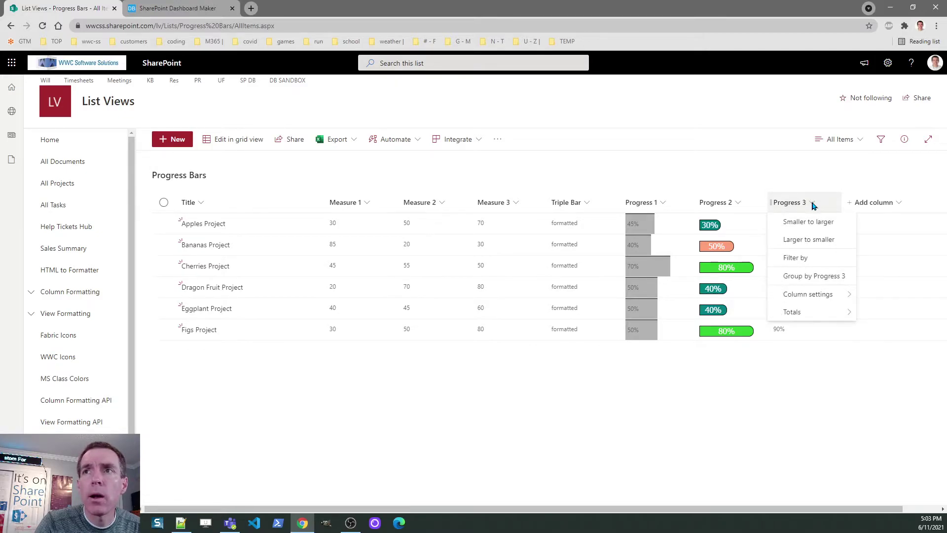
pyautogui.moveTo(825, 291)
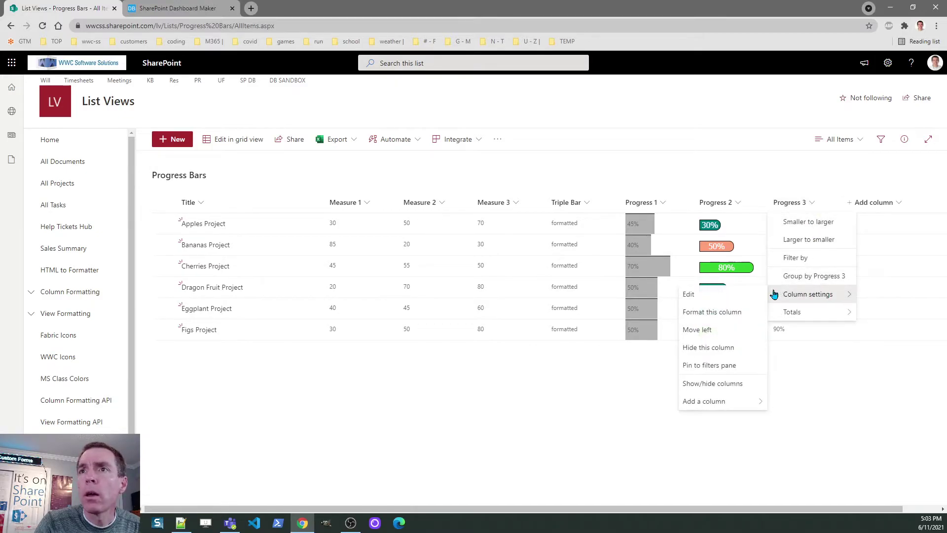
pyautogui.click(731, 311)
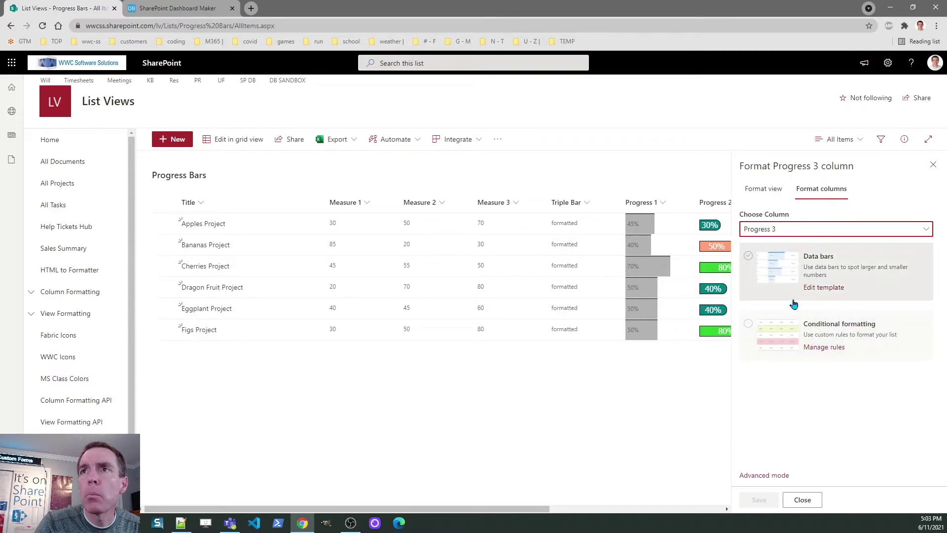
# - Replace the Progress 3 column's formatting JSON with the copied gradient progress bar code, save it, and close the formatting pane
pyautogui.click(764, 475)
pyautogui.click(787, 391)
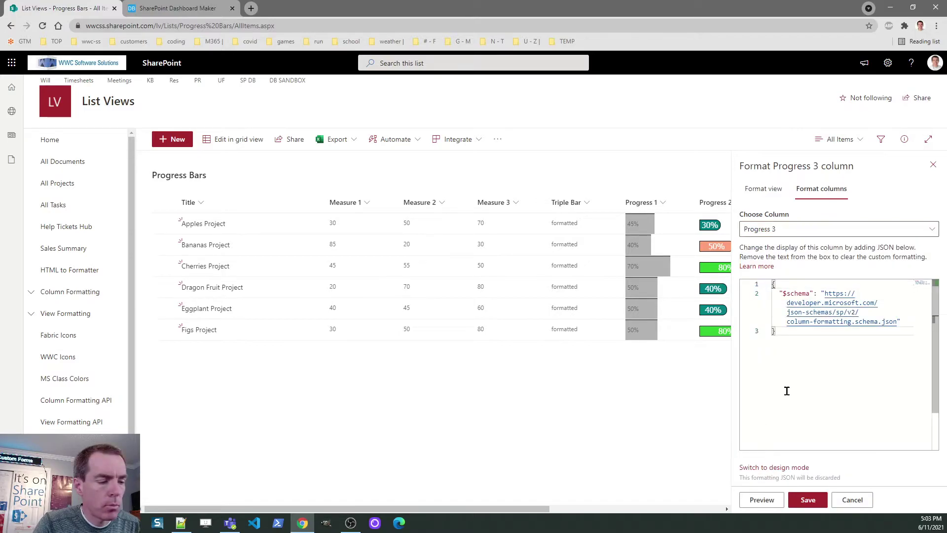
pyautogui.hotkey('ctrl', 'a')
pyautogui.hotkey('ctrl', 'v')
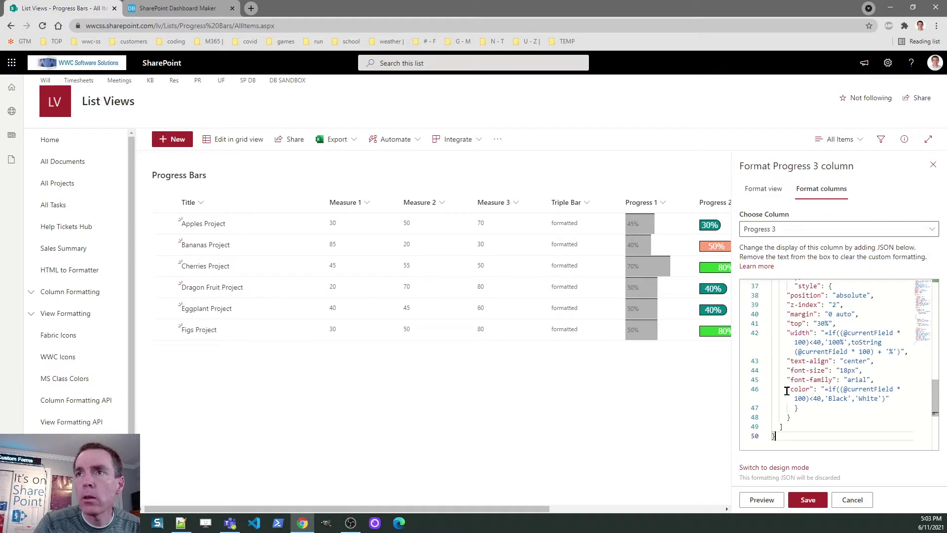
pyautogui.click(808, 499)
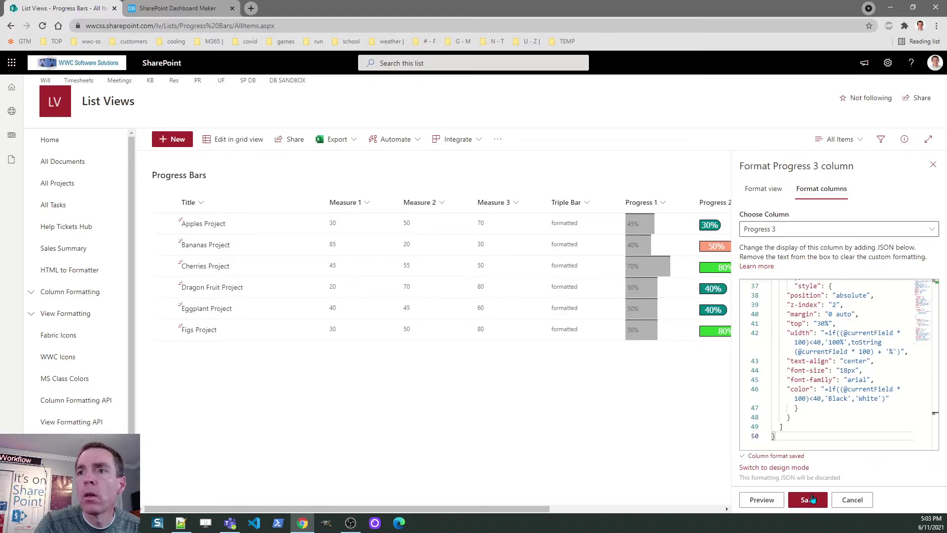
pyautogui.moveTo(529, 510); pyautogui.dragTo(703, 511)
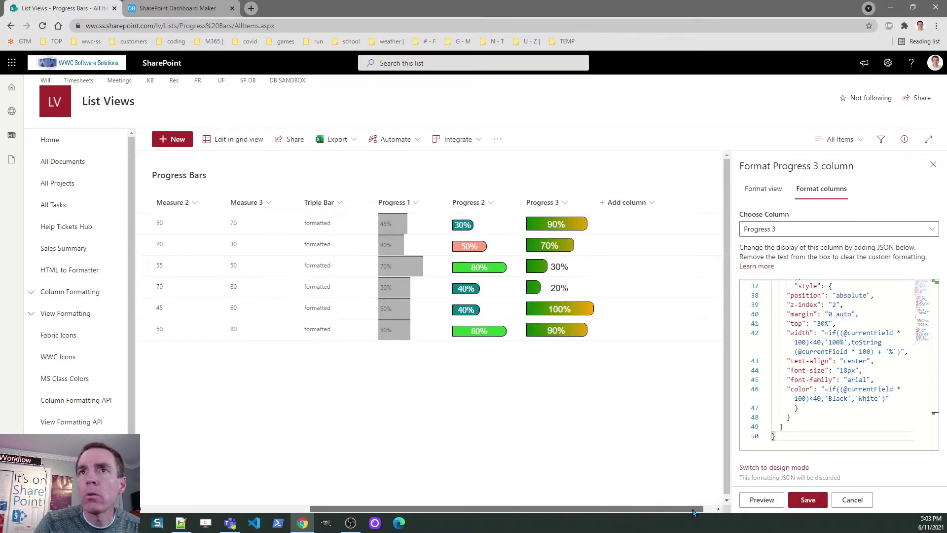
pyautogui.click(933, 166)
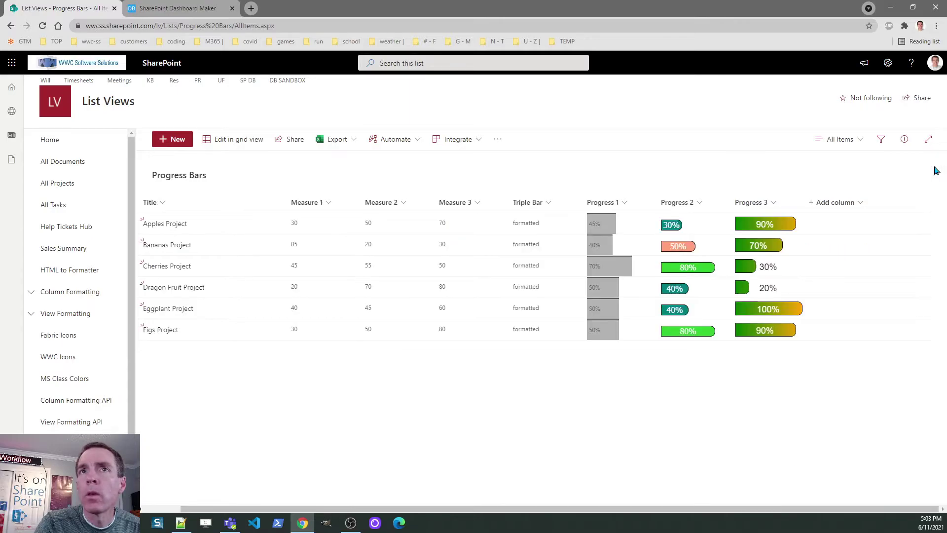
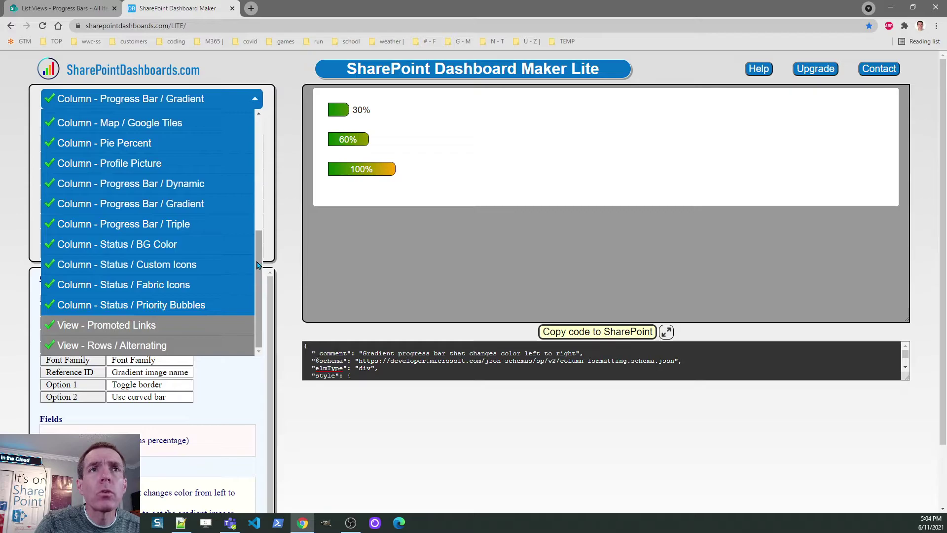
# - In SharePoint Dashboard Maker Lite, load the Column - Progress Bar / Triple template and set its bar colors to Blue, OrangeRed and LimeGreen
pyautogui.click(184, 222)
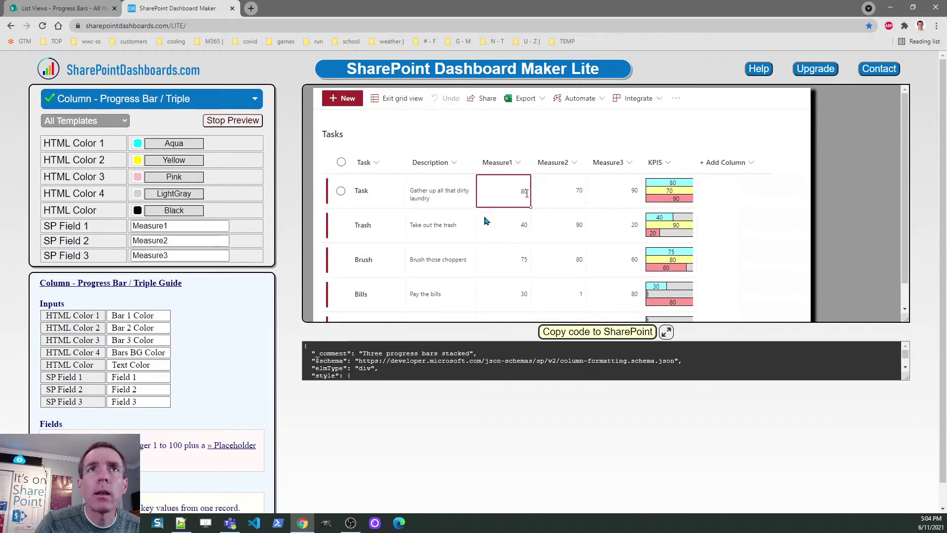
pyautogui.click(223, 123)
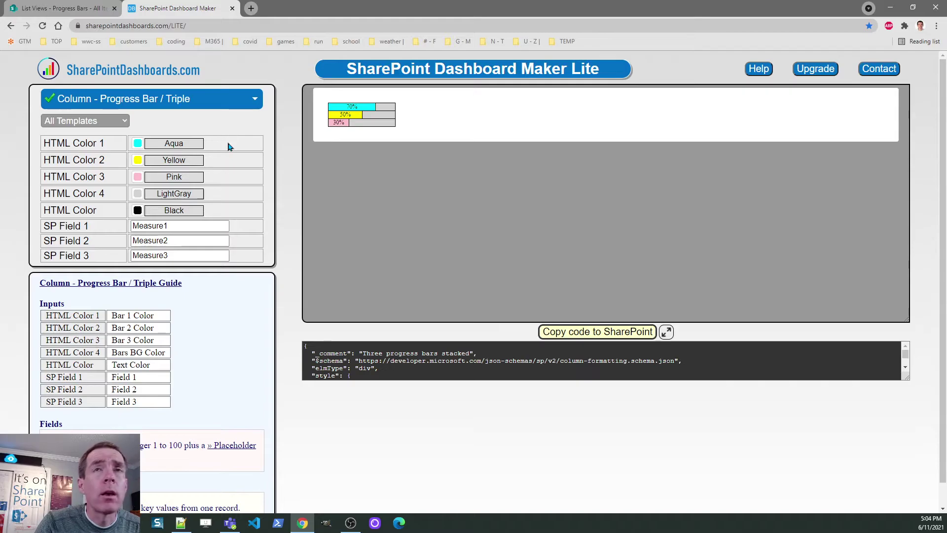
pyautogui.click(140, 144)
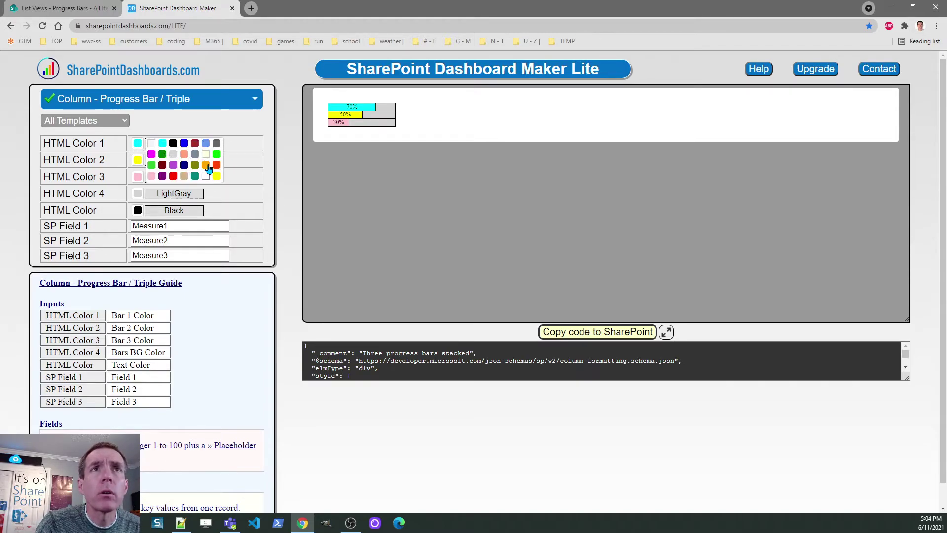
pyautogui.click(184, 143)
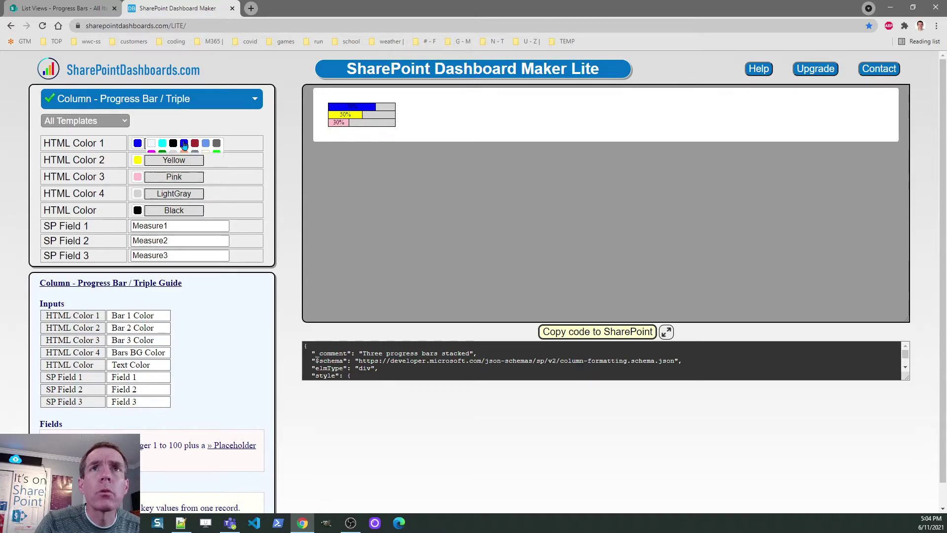
pyautogui.click(138, 160)
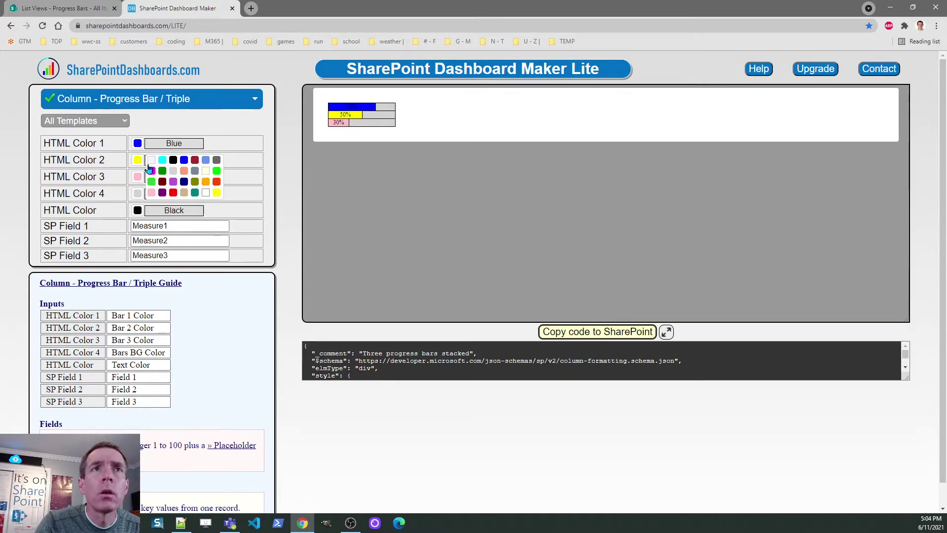
pyautogui.click(216, 183)
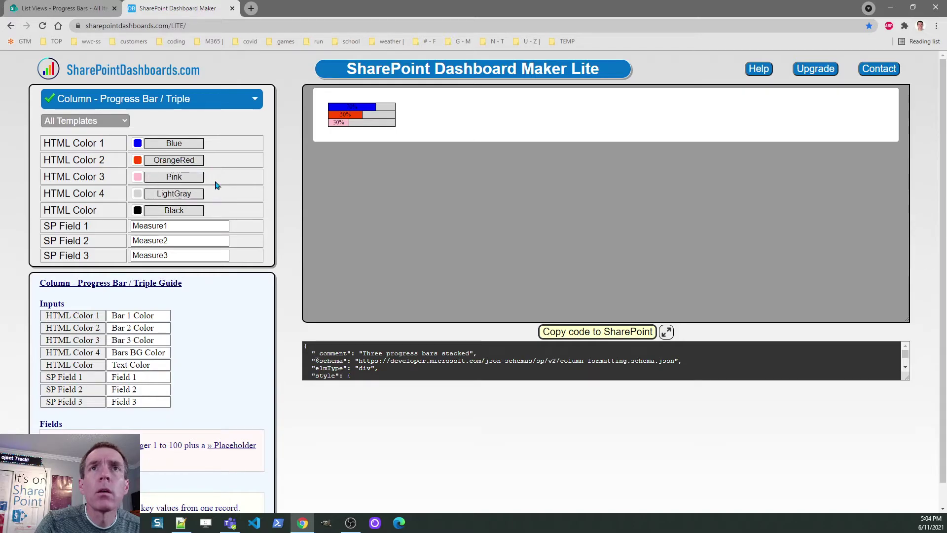
pyautogui.click(140, 179)
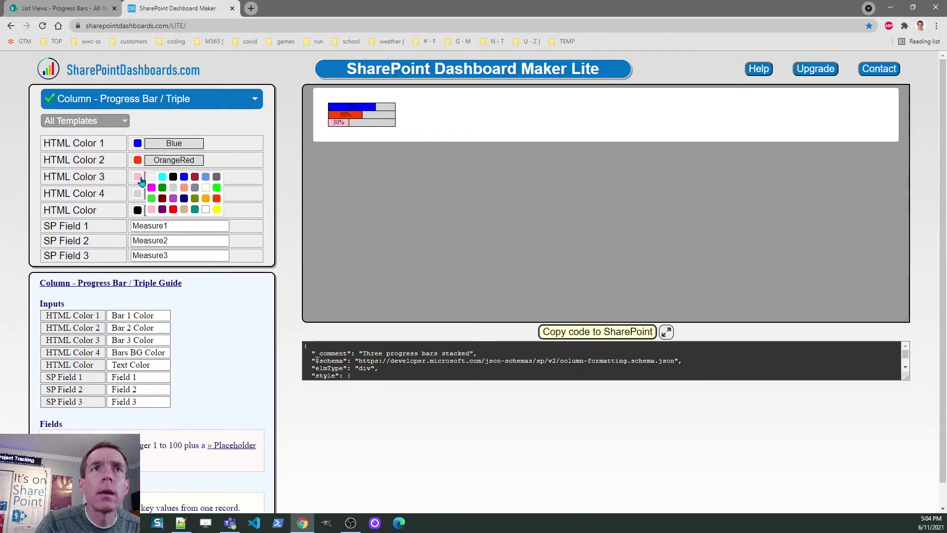
pyautogui.click(151, 198)
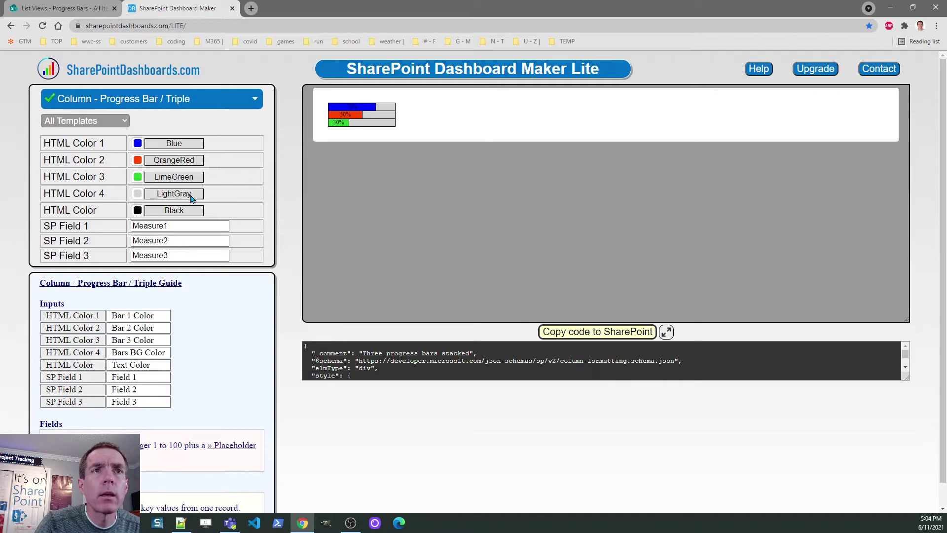
# - Set the triple bar's text color to White and its bars' background color to DimGray, and copy the code
pyautogui.click(138, 210)
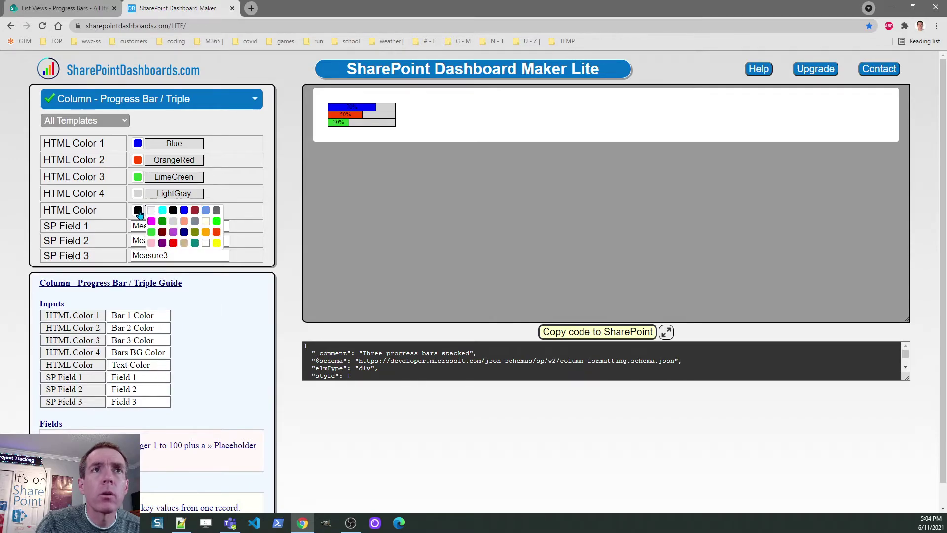
pyautogui.click(205, 242)
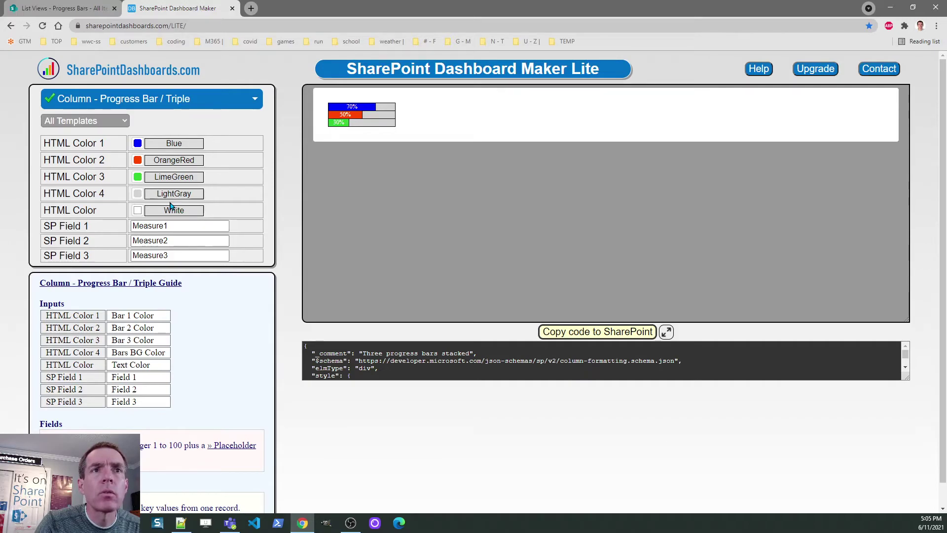
pyautogui.click(137, 193)
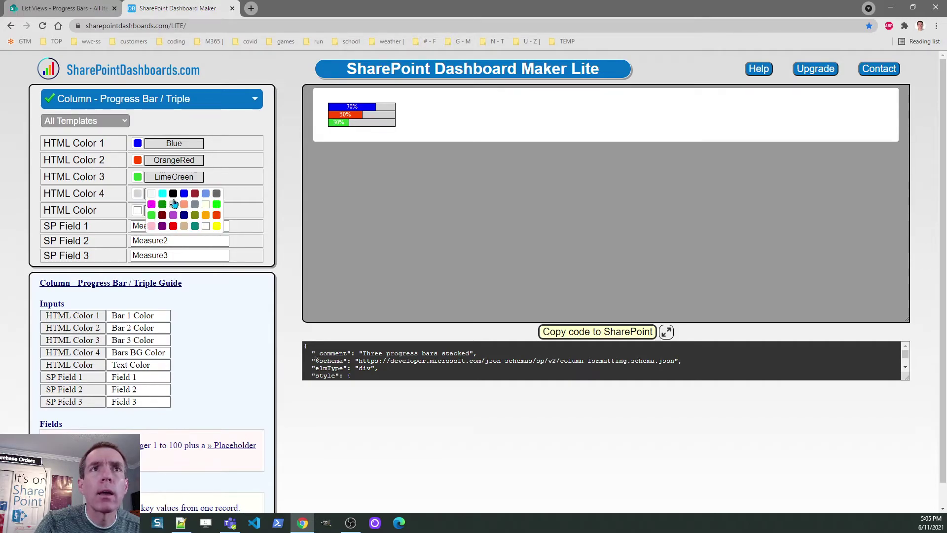
pyautogui.click(217, 194)
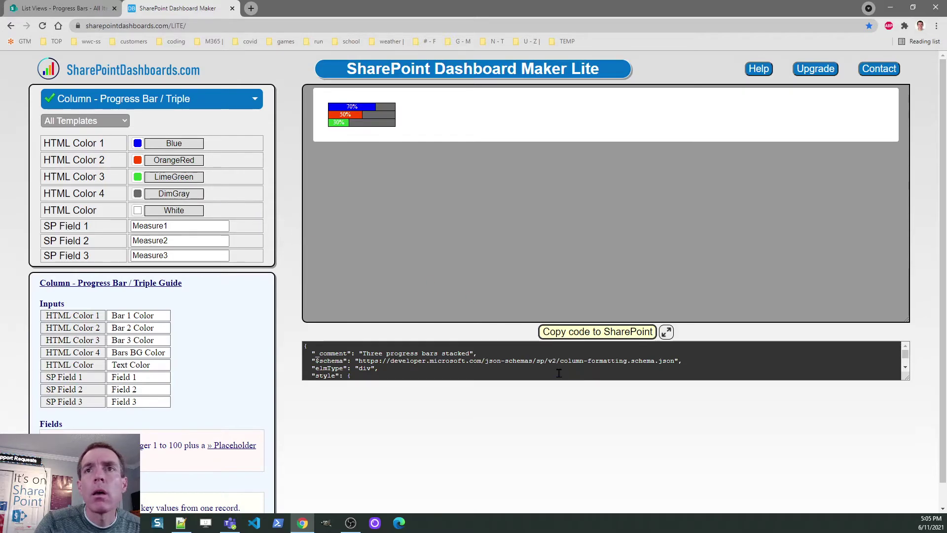
pyautogui.click(581, 336)
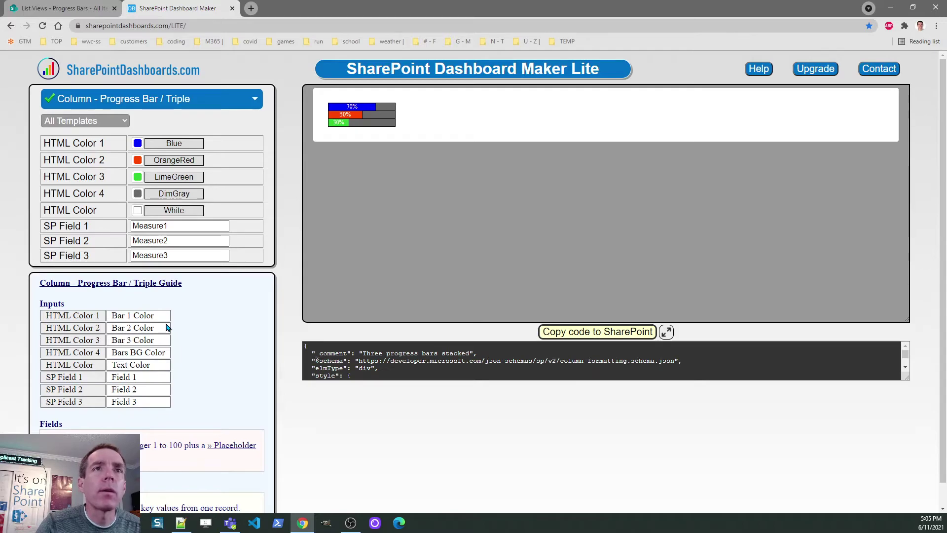
# - Match the template's three SP fields to the list's column names: Measure 1, Measure 2 and Measure 3
pyautogui.click(171, 226)
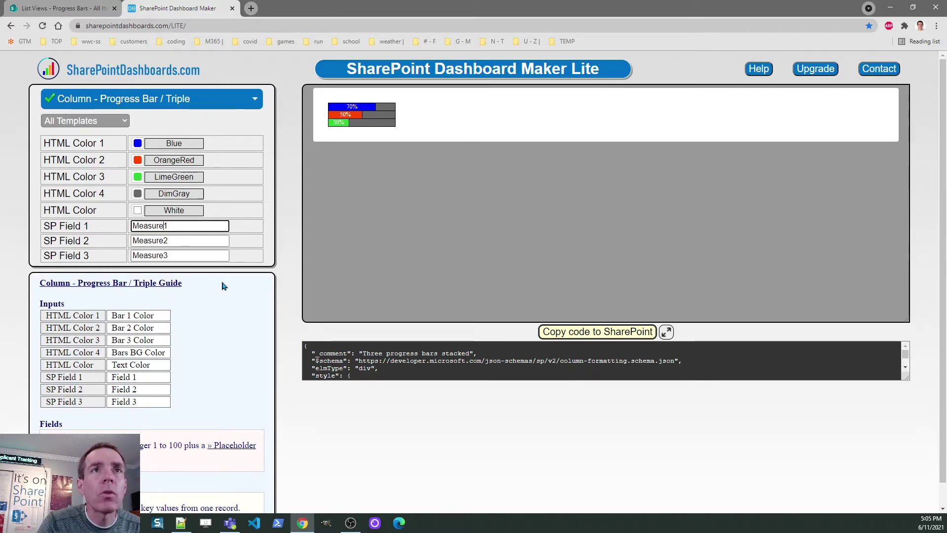
pyautogui.click(74, 8)
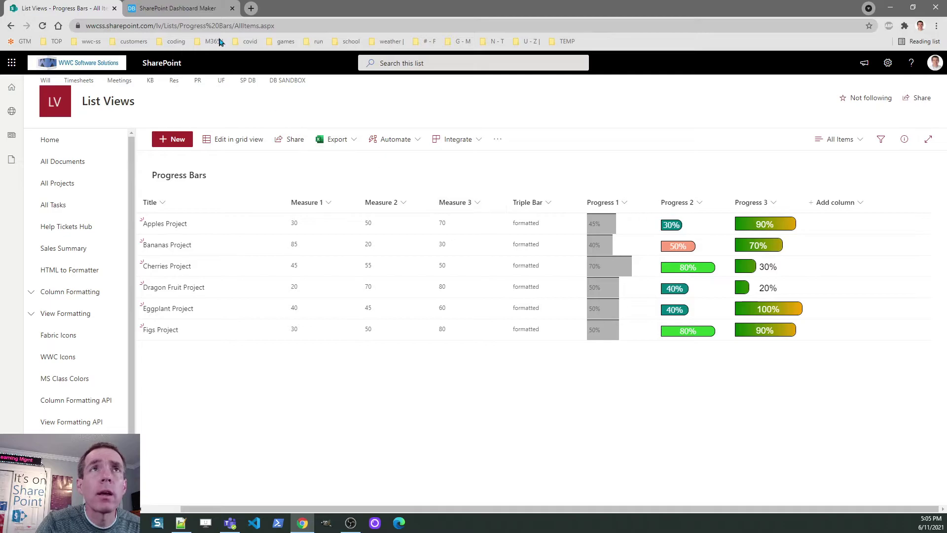
pyautogui.click(178, 6)
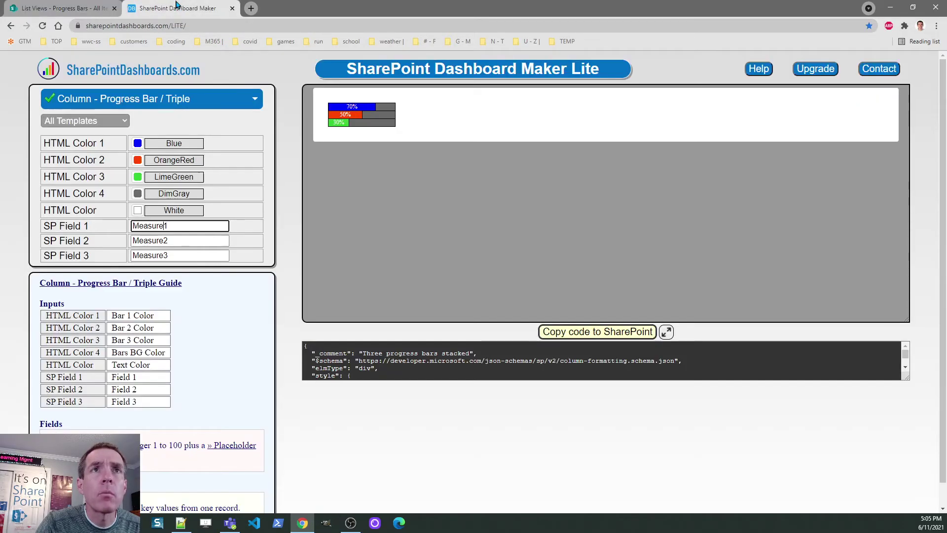
pyautogui.click(167, 239)
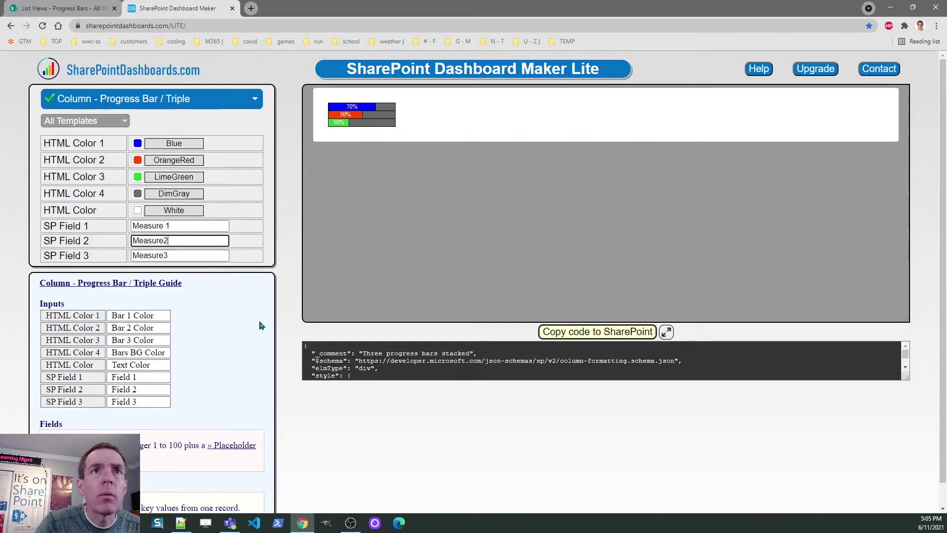
pyautogui.click(164, 255)
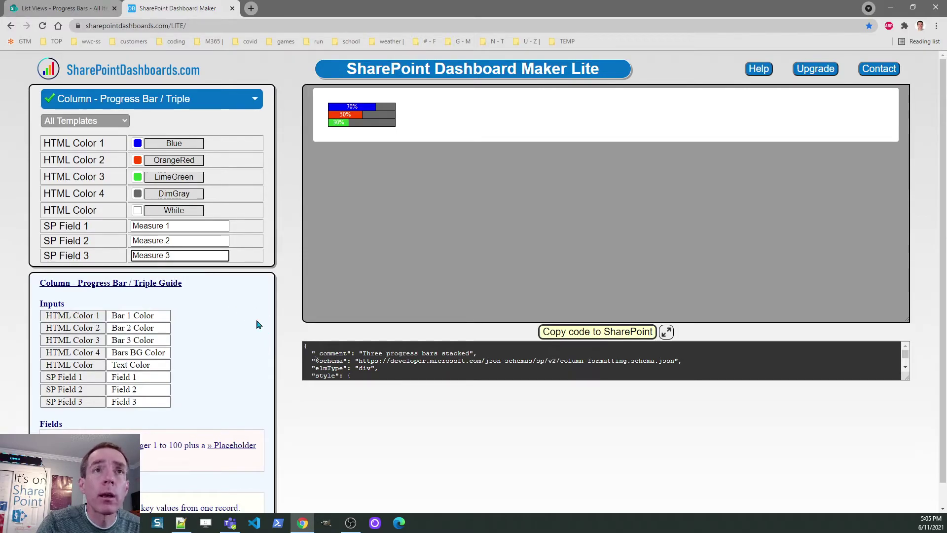
# - Copy the triple progress bar code and open the Triple Bar column's formatting pane in the SharePoint list
pyautogui.click(611, 414)
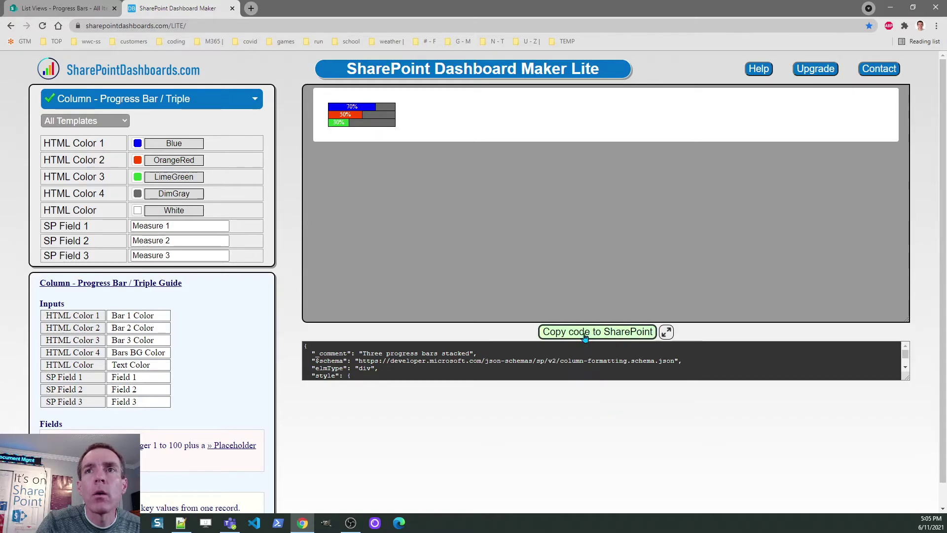
pyautogui.click(585, 333)
pyautogui.click(64, 9)
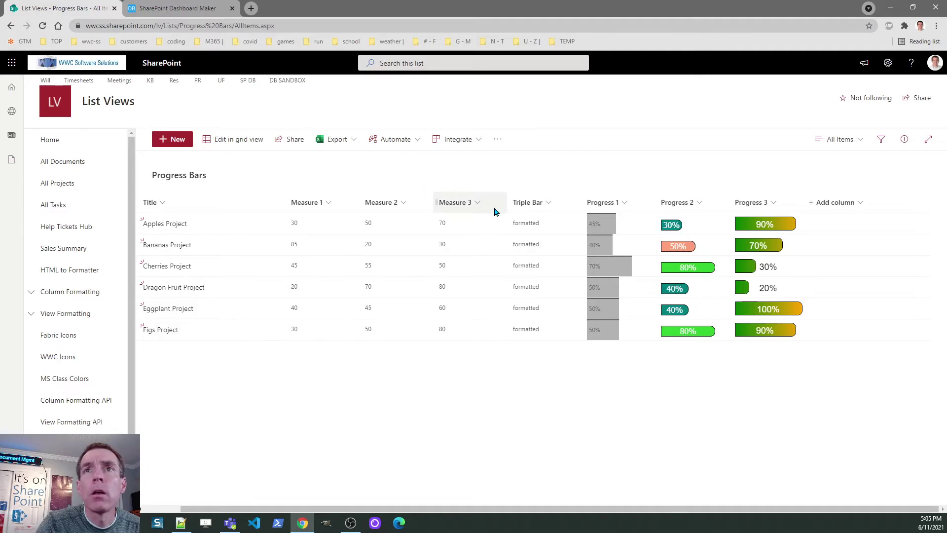
pyautogui.click(549, 205)
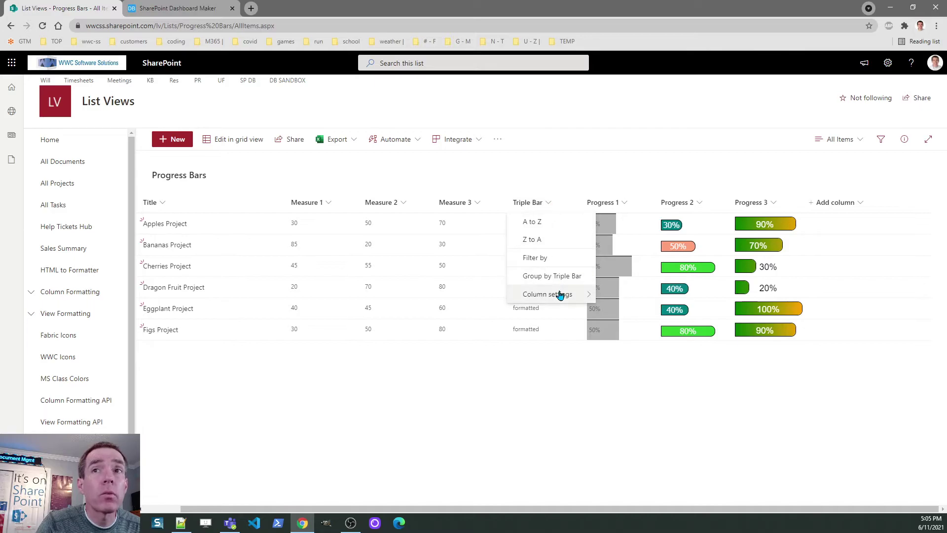
pyautogui.moveTo(560, 294)
pyautogui.click(615, 313)
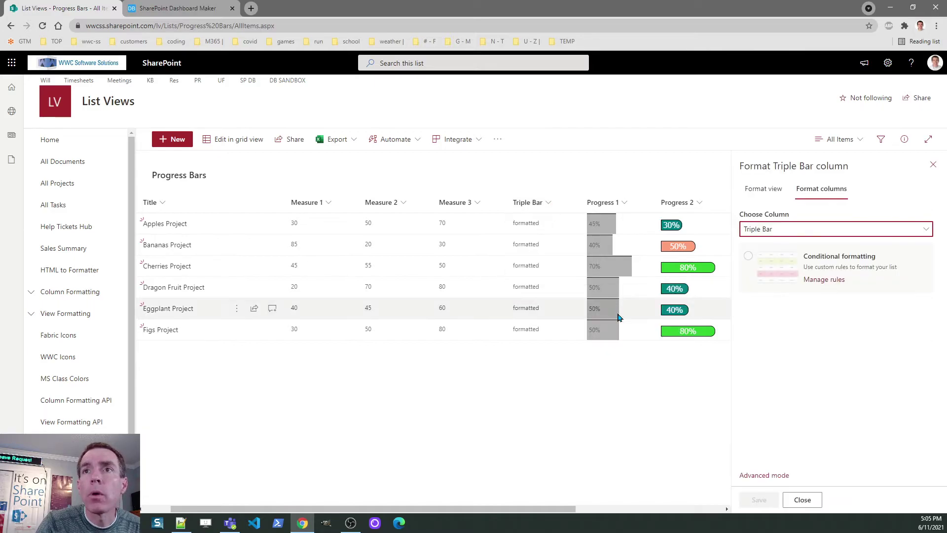
# - Replace the Triple Bar column's formatting JSON with the copied triple bar code, save it, and close the formatting pane
pyautogui.click(778, 475)
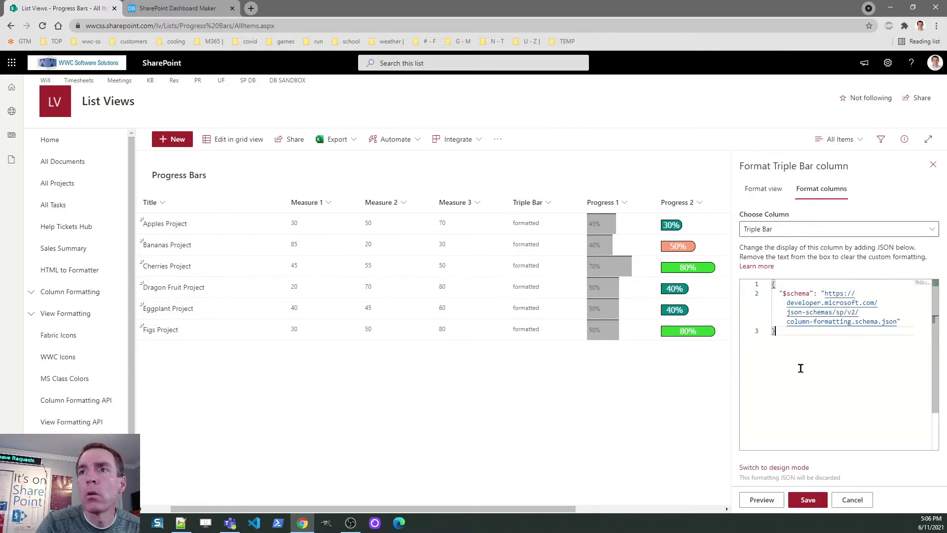
pyautogui.hotkey('ctrl', 'a')
pyautogui.hotkey('ctrl', 'v')
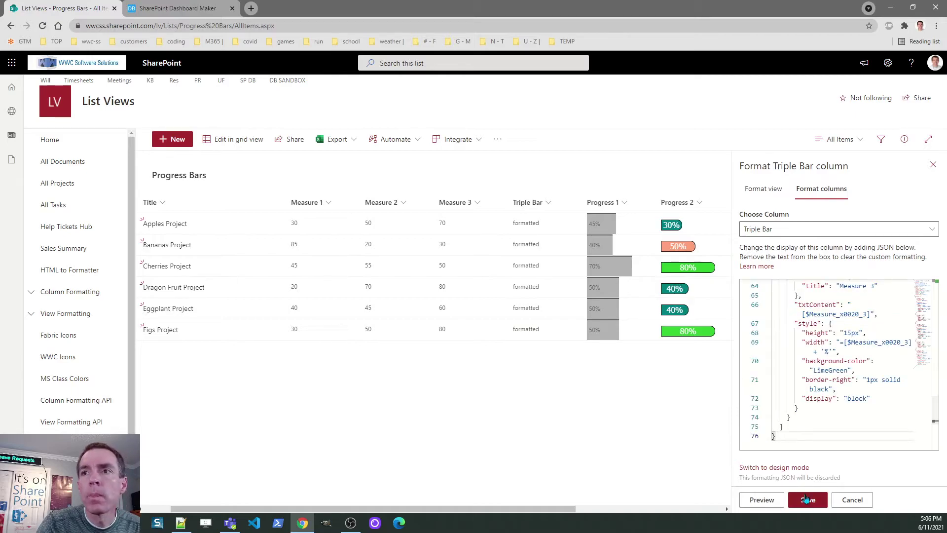
pyautogui.click(806, 499)
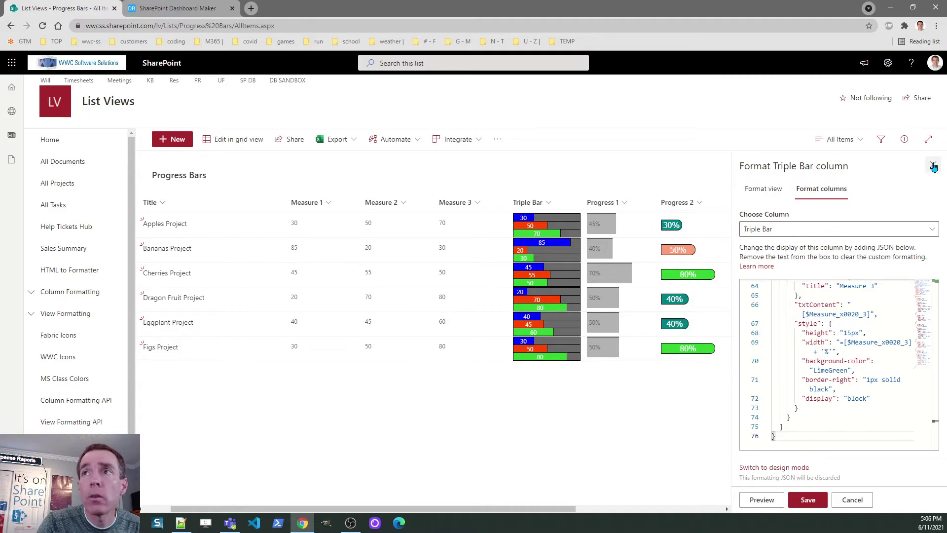
pyautogui.click(934, 167)
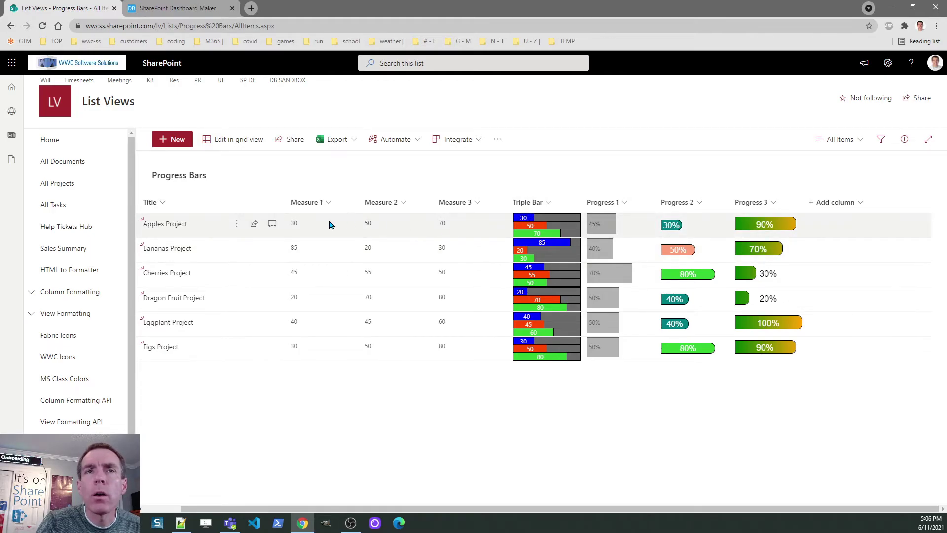
# - Apply conditional formatting to the Measure 1 column that shows all values with the darkest blue fill, save it, and close the pane
pyautogui.click(329, 206)
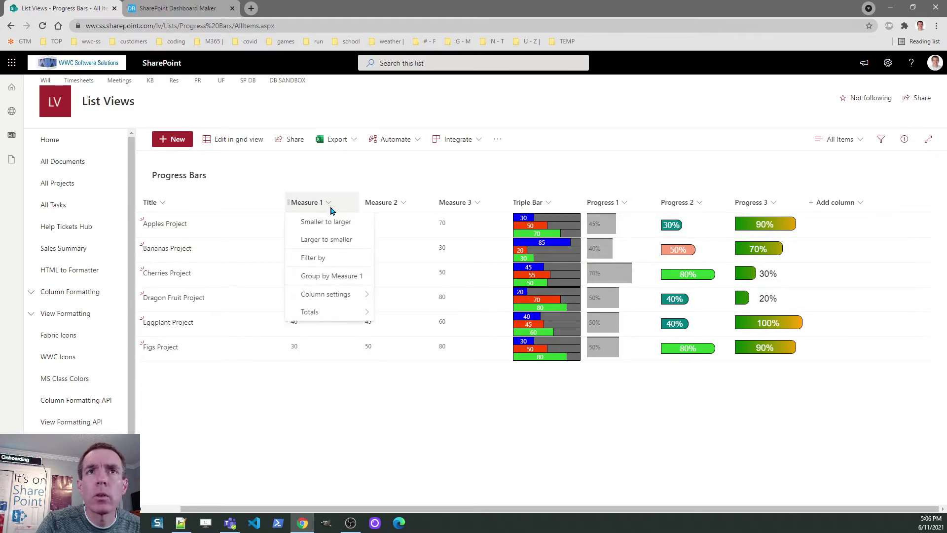
pyautogui.moveTo(339, 295)
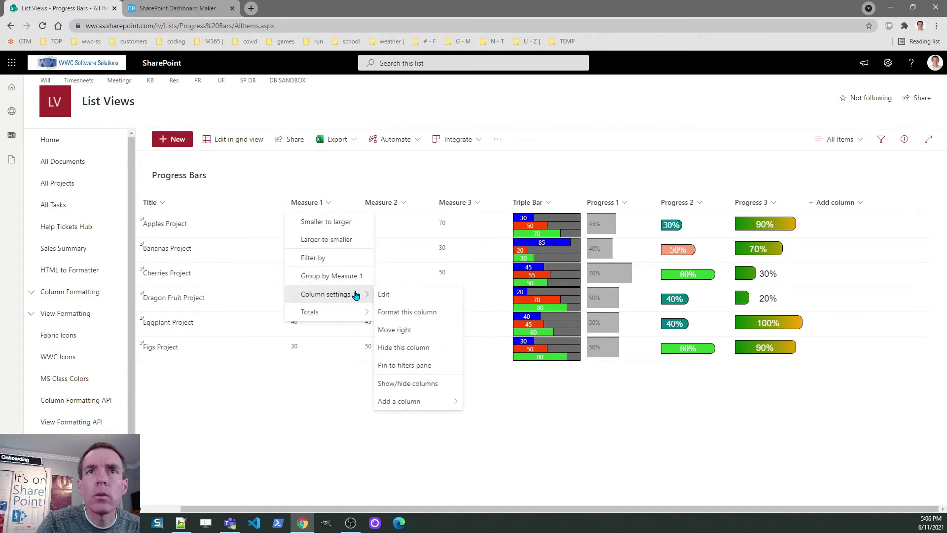
pyautogui.click(400, 312)
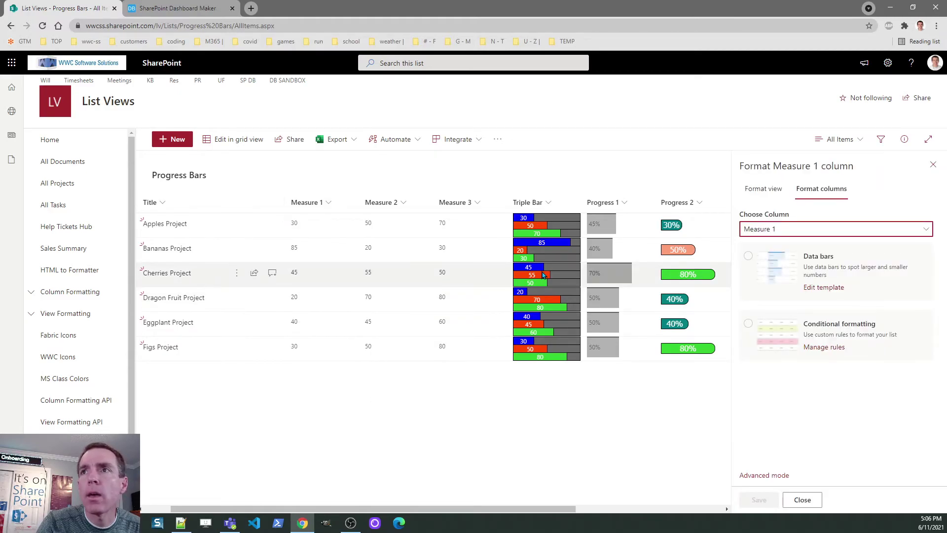
pyautogui.click(749, 324)
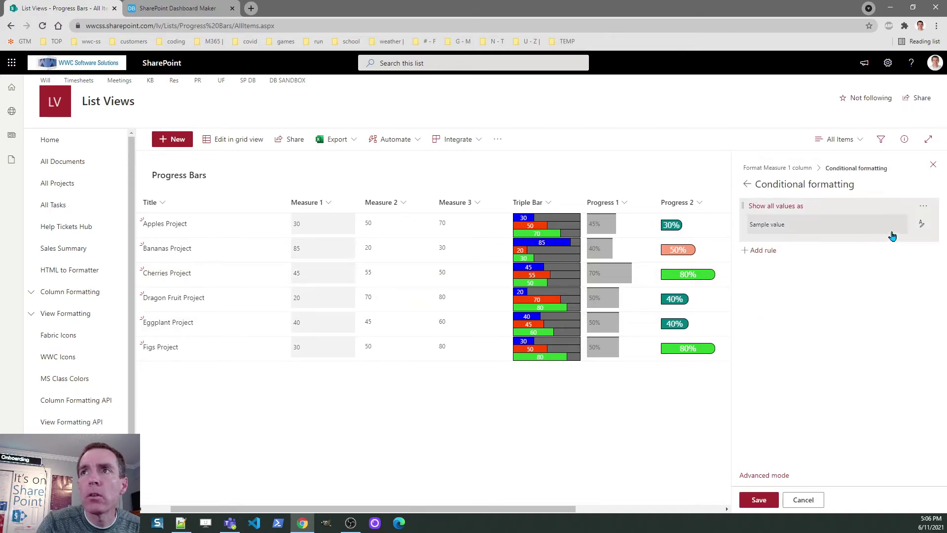
pyautogui.click(922, 228)
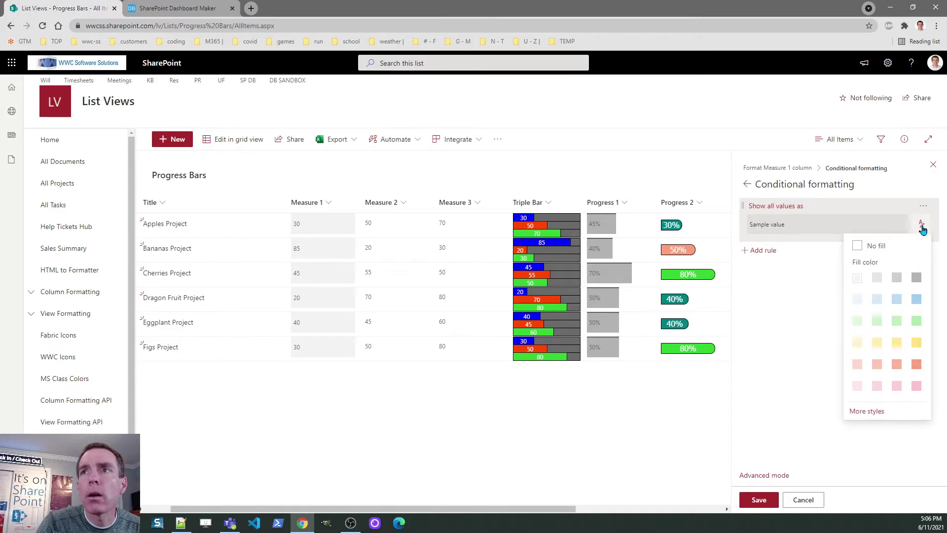
pyautogui.click(916, 299)
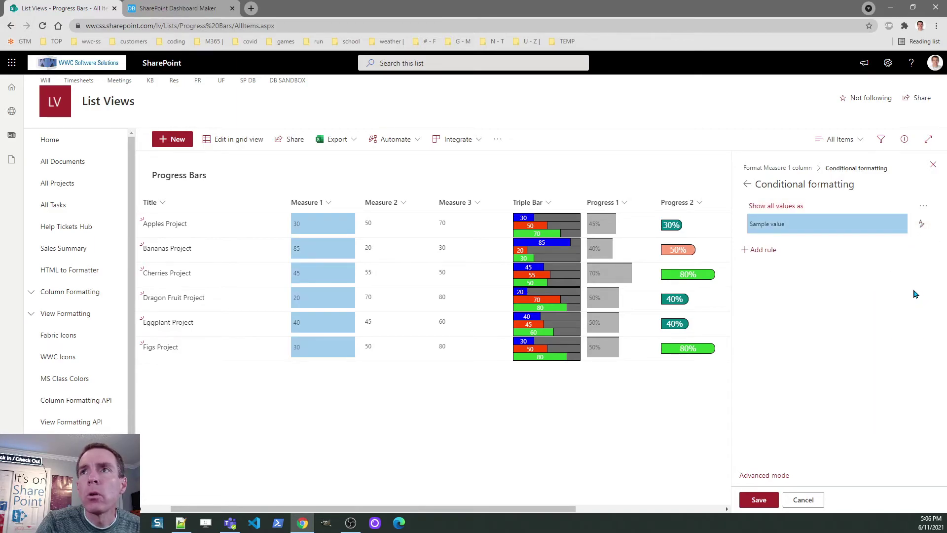
pyautogui.click(768, 499)
pyautogui.click(933, 164)
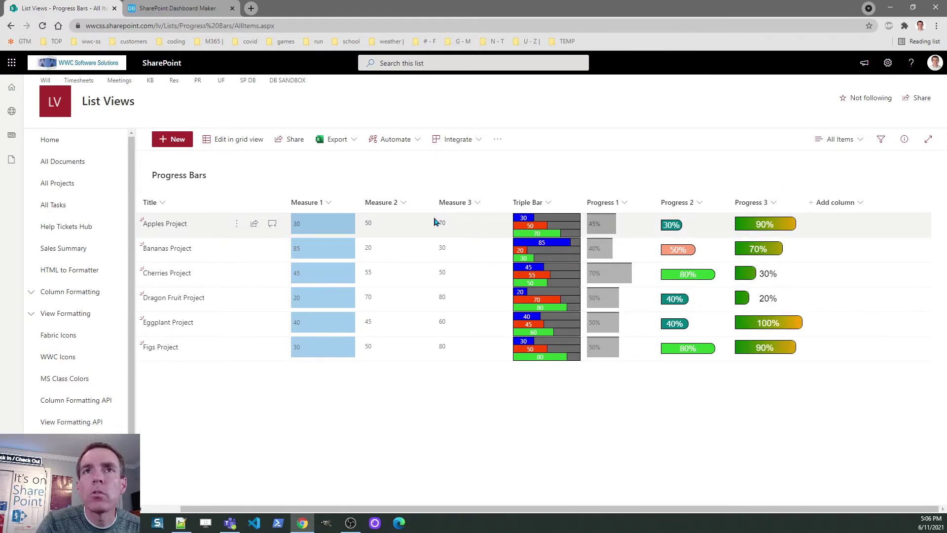
# - Format the Measure 2 column conditionally with the darkest red fill for all values, save it, and close the pane
pyautogui.click(403, 205)
pyautogui.moveTo(426, 294)
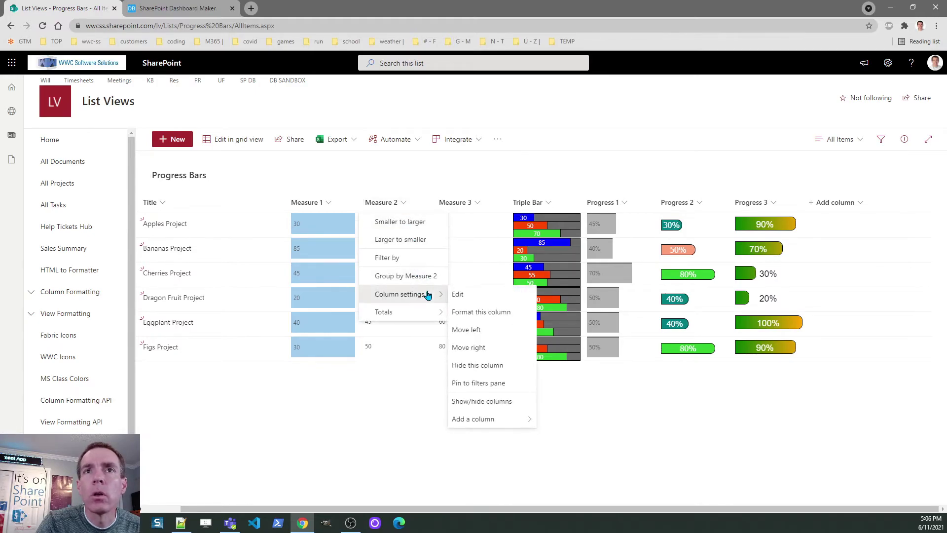
pyautogui.click(484, 312)
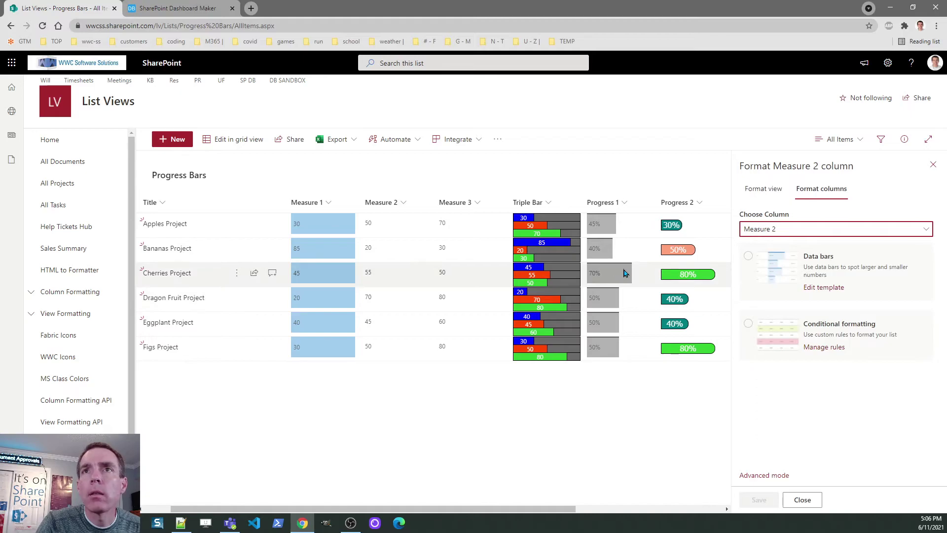
pyautogui.click(749, 327)
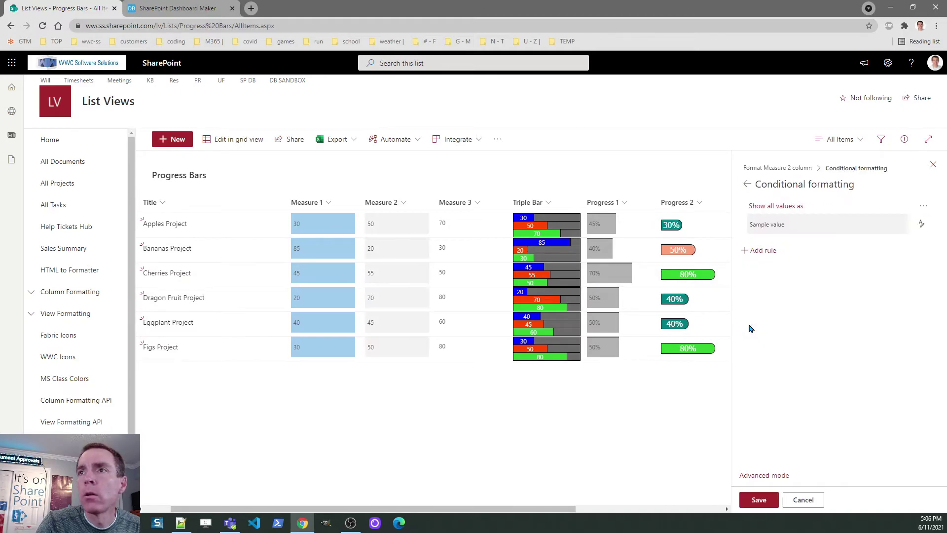
pyautogui.click(921, 224)
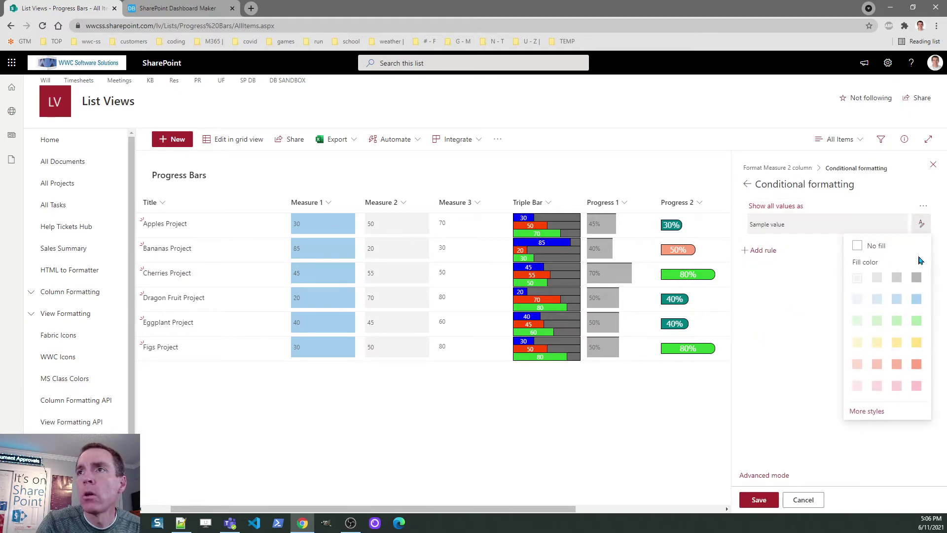
pyautogui.click(916, 364)
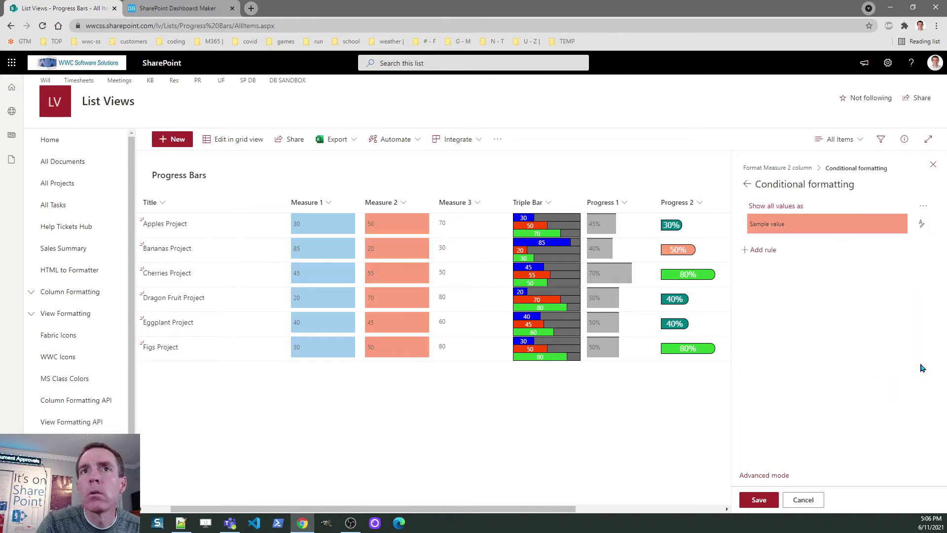
pyautogui.click(771, 500)
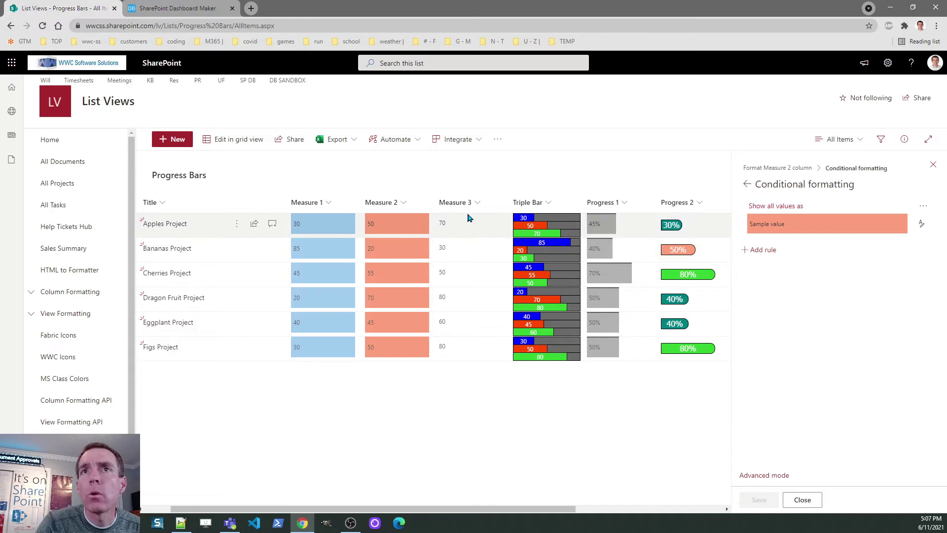
pyautogui.click(933, 164)
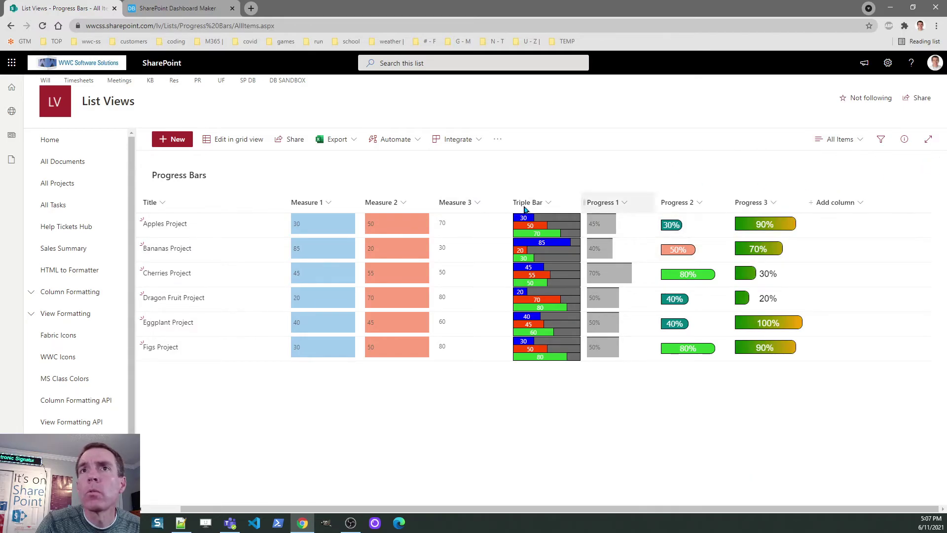
# - Give all Measure 3 column values the darkest green fill through conditional formatting, save it, and close the pane
pyautogui.click(474, 203)
pyautogui.moveTo(491, 296)
pyautogui.click(560, 309)
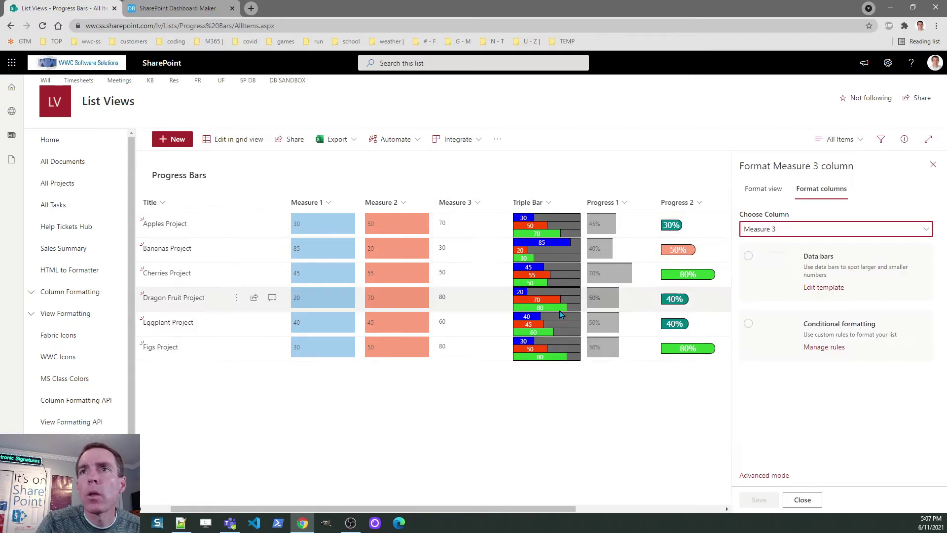
pyautogui.click(817, 330)
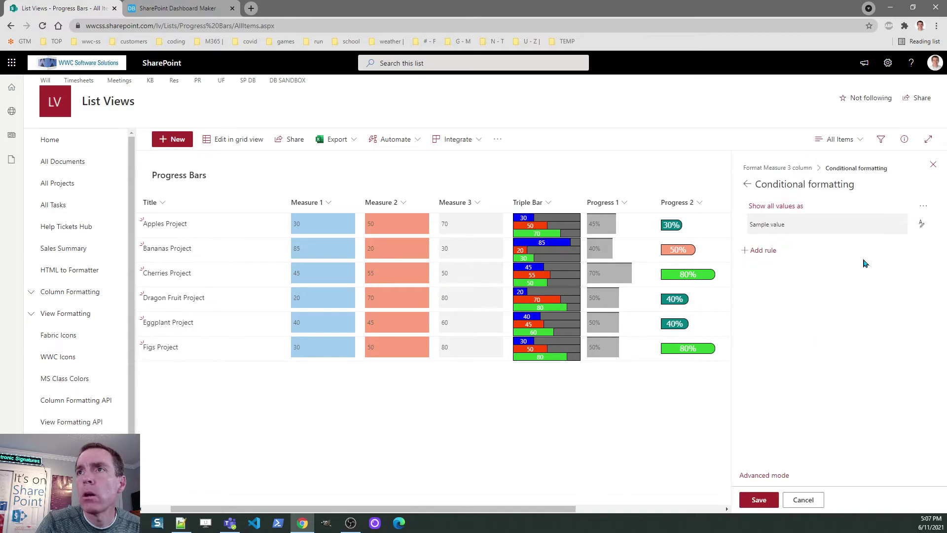
pyautogui.click(921, 224)
pyautogui.click(918, 321)
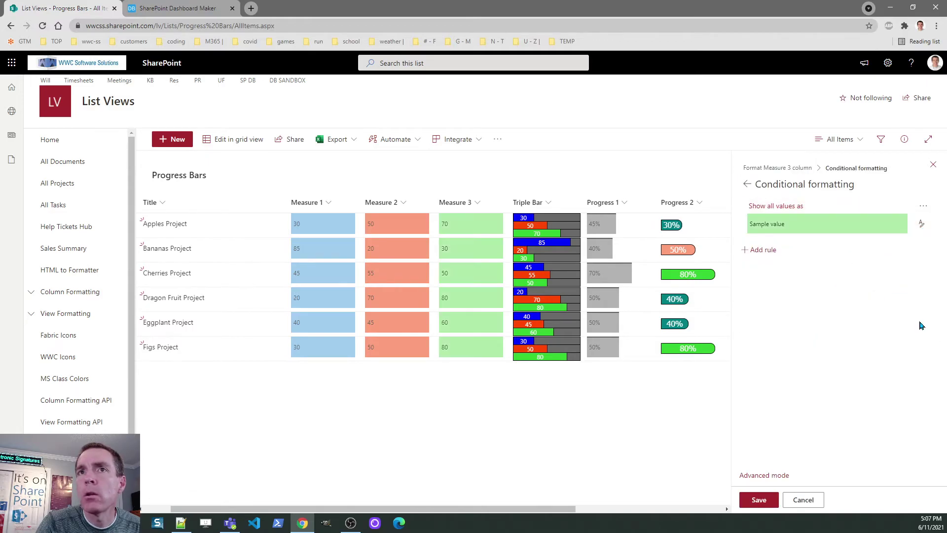
pyautogui.click(763, 498)
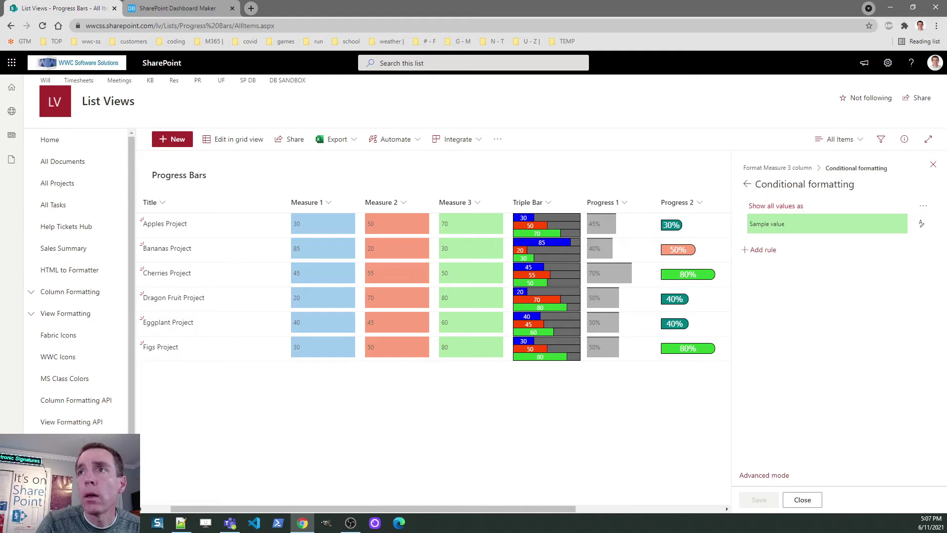
pyautogui.click(933, 164)
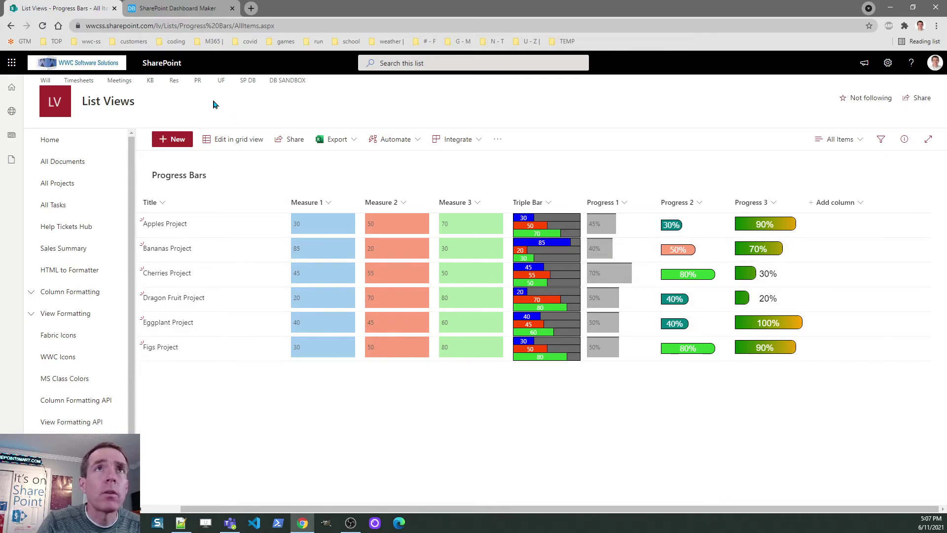
# - Switch to SharePoint Dashboard Maker Lite and open the SharePointDashboards.com home page
pyautogui.click(193, 6)
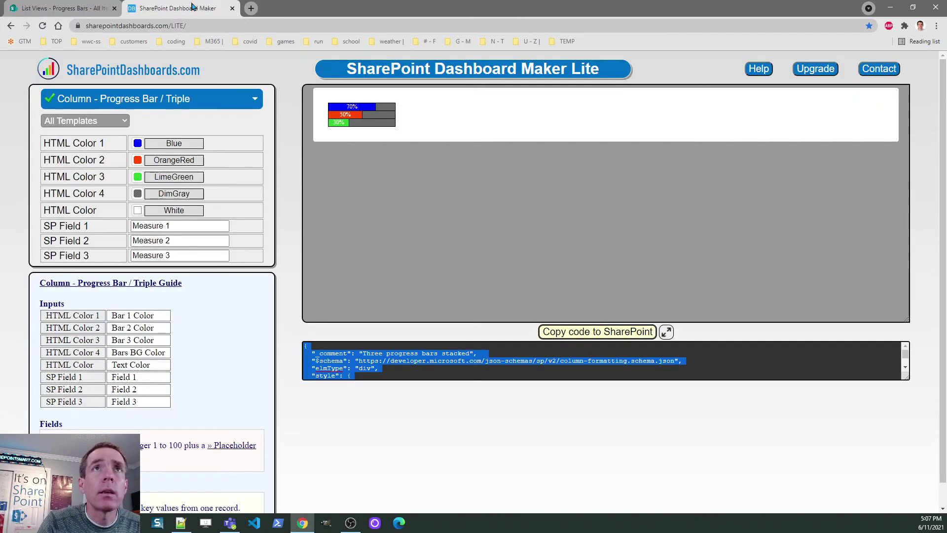
pyautogui.click(147, 73)
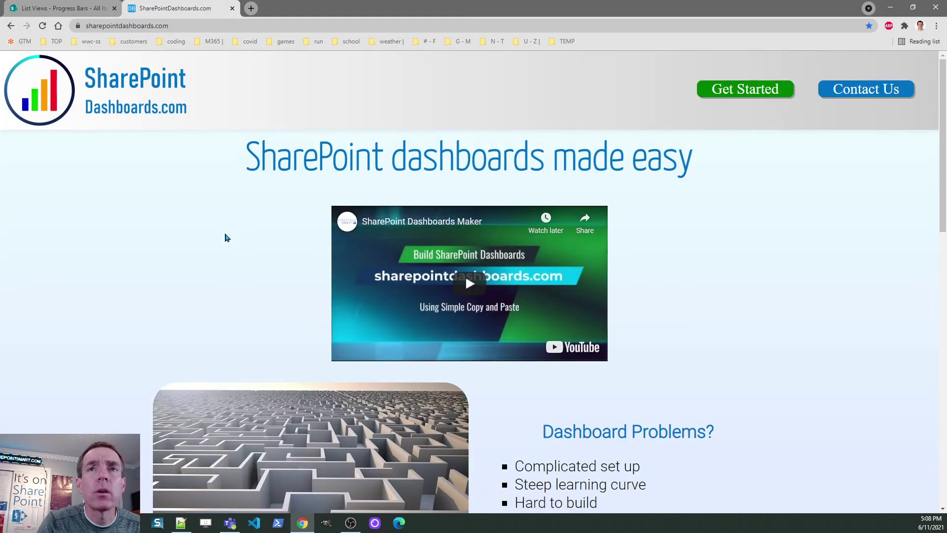